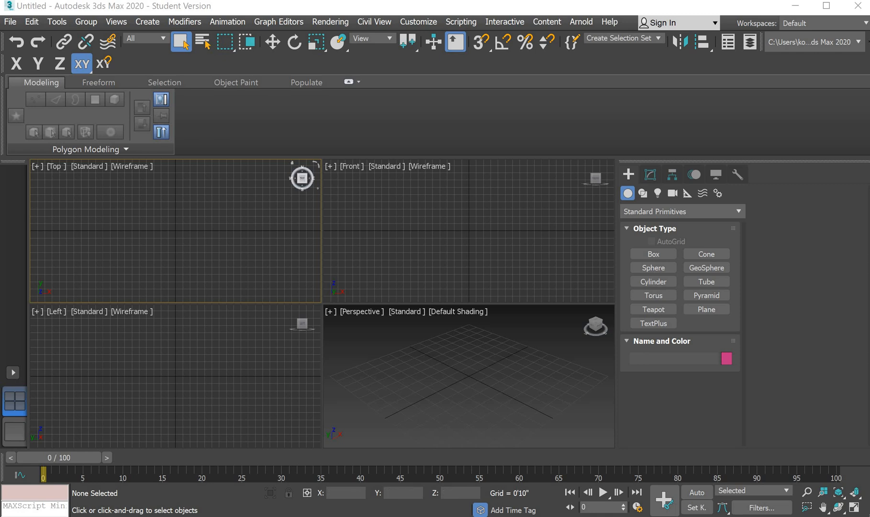
# Create a flat box about 8'9" long, 9'3" wide and 6" high around the origin in the Top view.
pyautogui.click(652, 253)
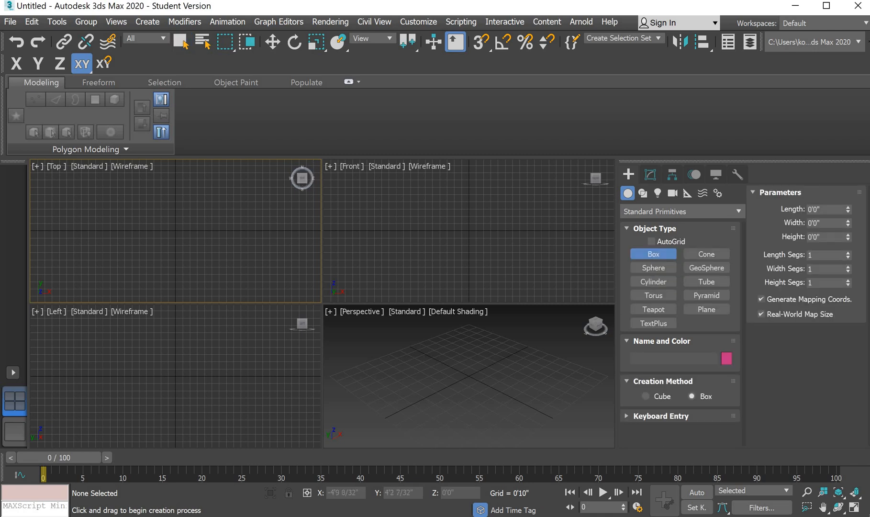
pyautogui.moveTo(133, 194); pyautogui.dragTo(214, 268)
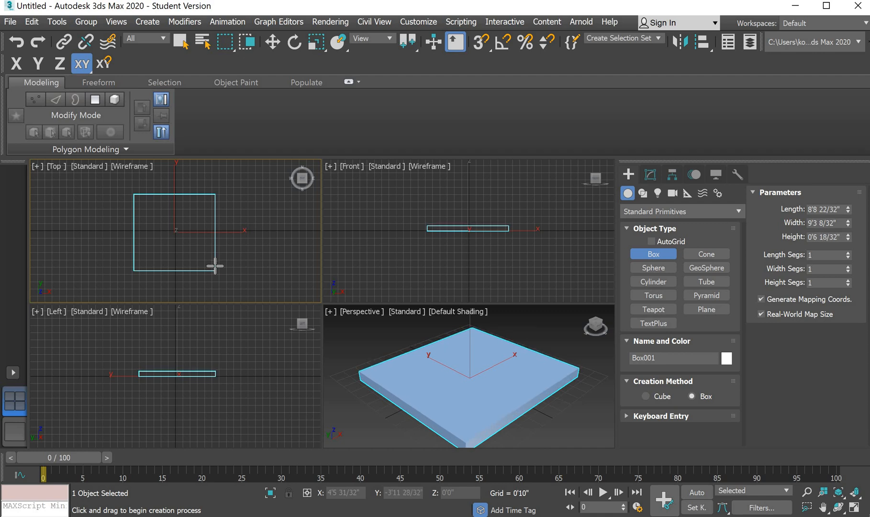
pyautogui.click(214, 267)
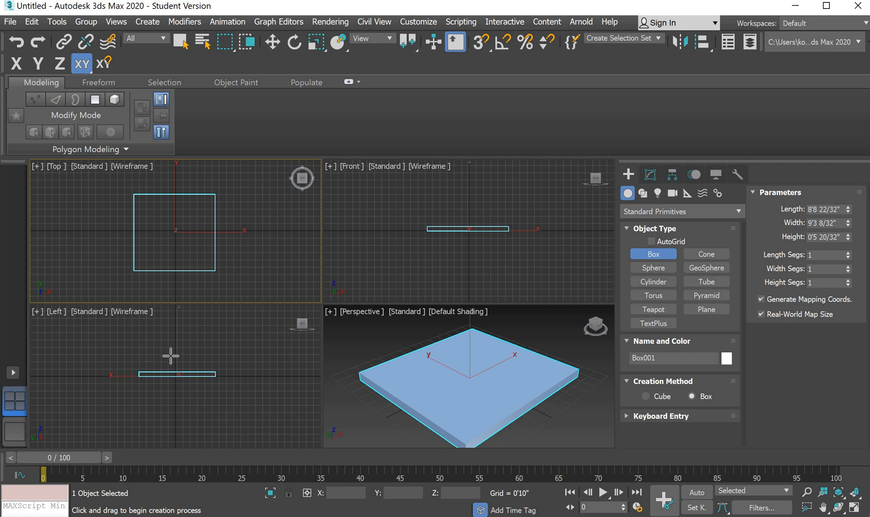
# Create an upright box about 3'3" long, 8" wide and 3'3" high above the flat box in the Left view.
pyautogui.scroll(2, 177, 354)
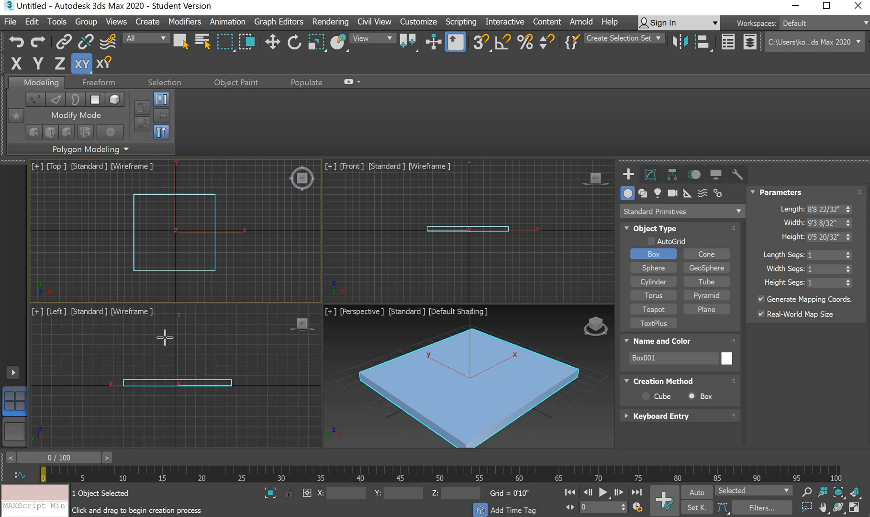
pyautogui.moveTo(170, 336); pyautogui.dragTo(178, 374)
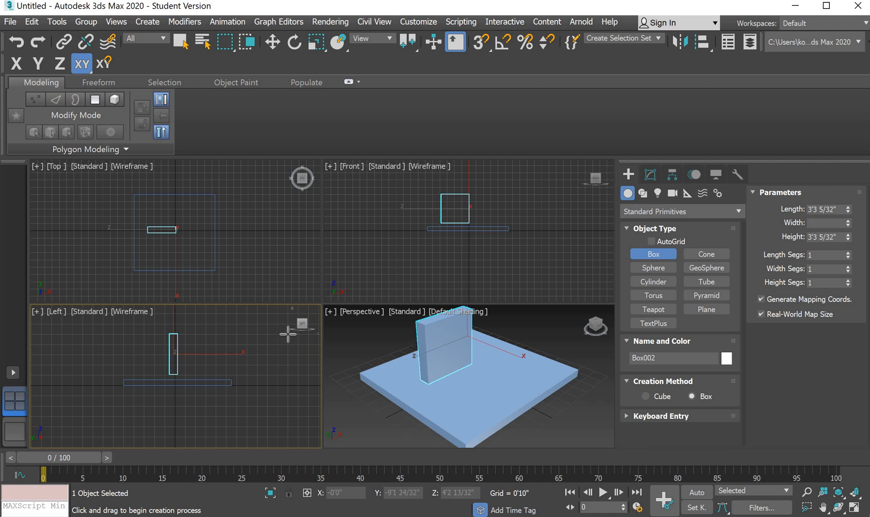
pyautogui.click(286, 332)
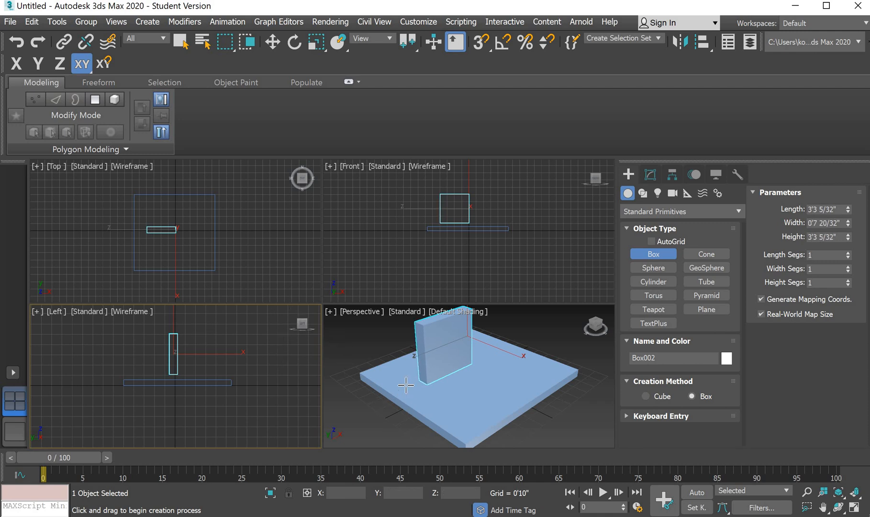
pyautogui.scroll(-3, 405, 385)
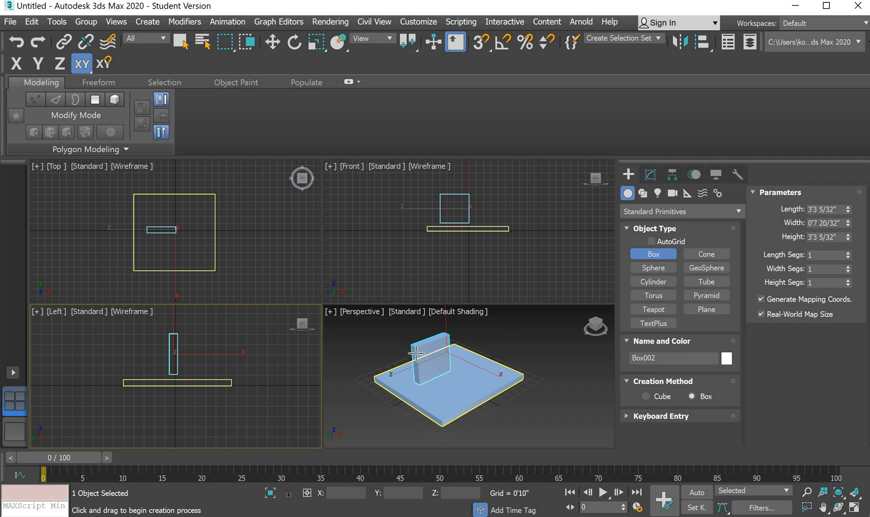
pyautogui.scroll(2, 425, 366)
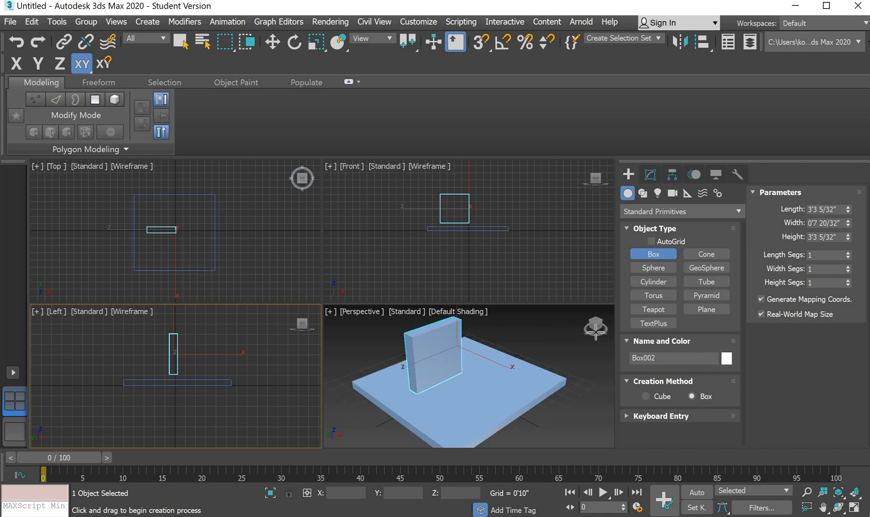
pyautogui.click(176, 44)
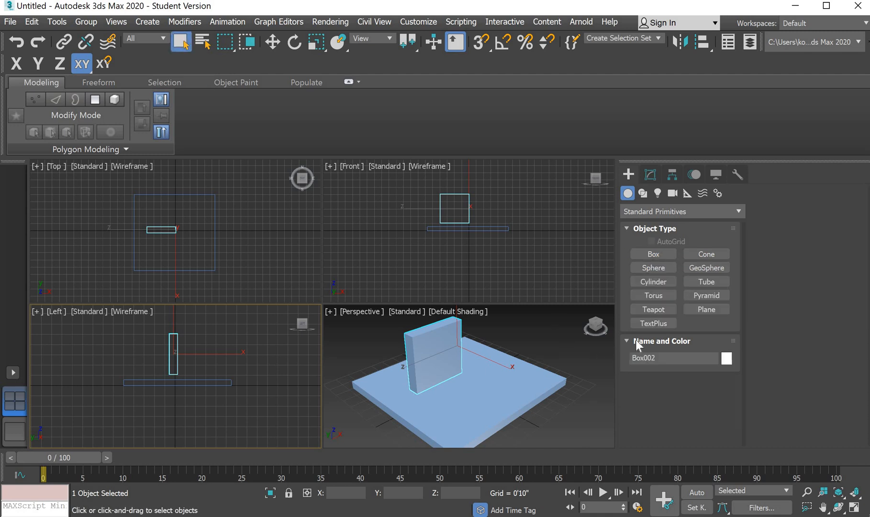
pyautogui.click(374, 320)
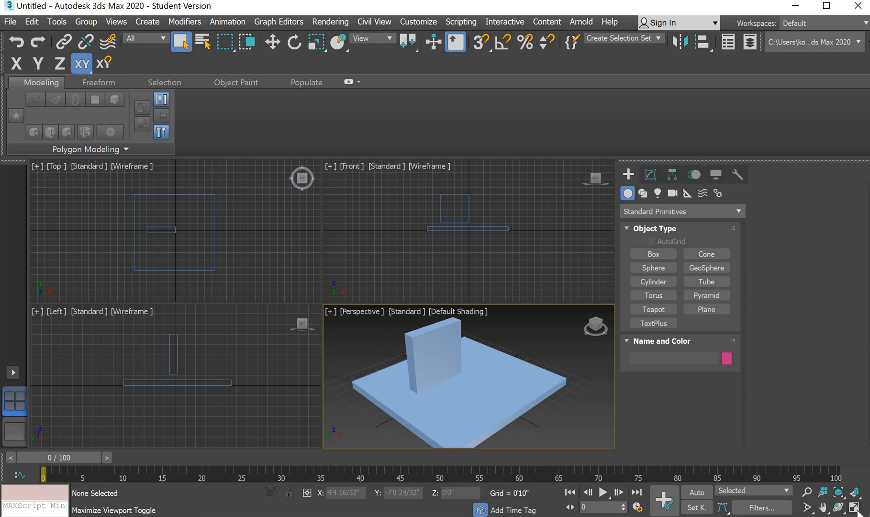
# In the maximized Perspective view, set the upright box's length segments and height segments to 15.
pyautogui.hotkey('alt', 'w')
pyautogui.scroll(-2, 259, 242)
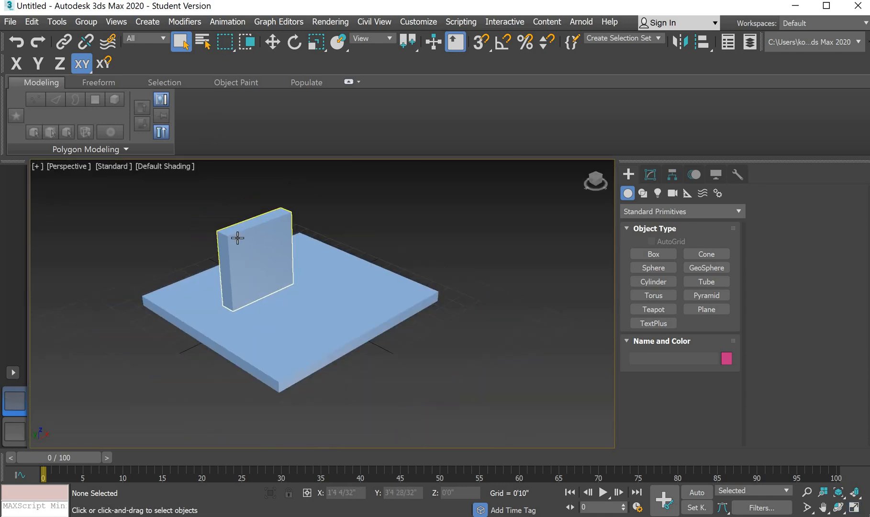
pyautogui.scroll(6, 274, 276)
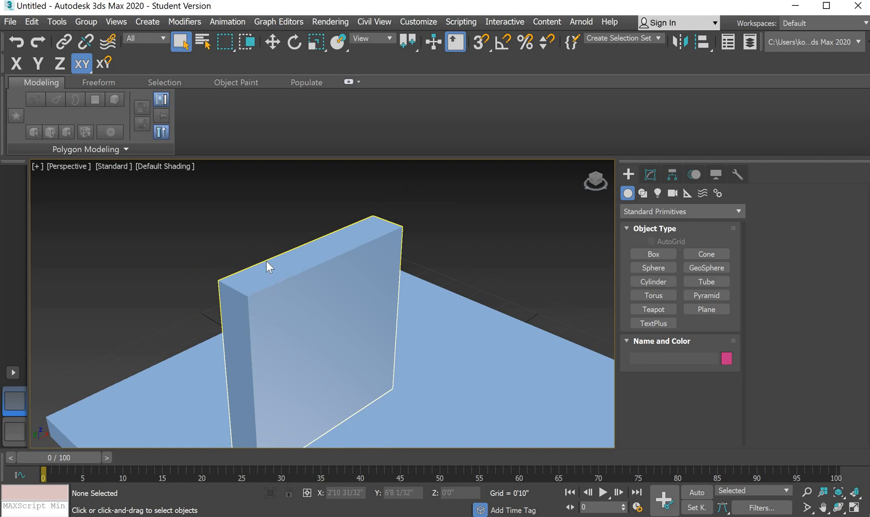
pyautogui.scroll(-5, 268, 266)
pyautogui.scroll(4, 268, 268)
pyautogui.click(281, 277)
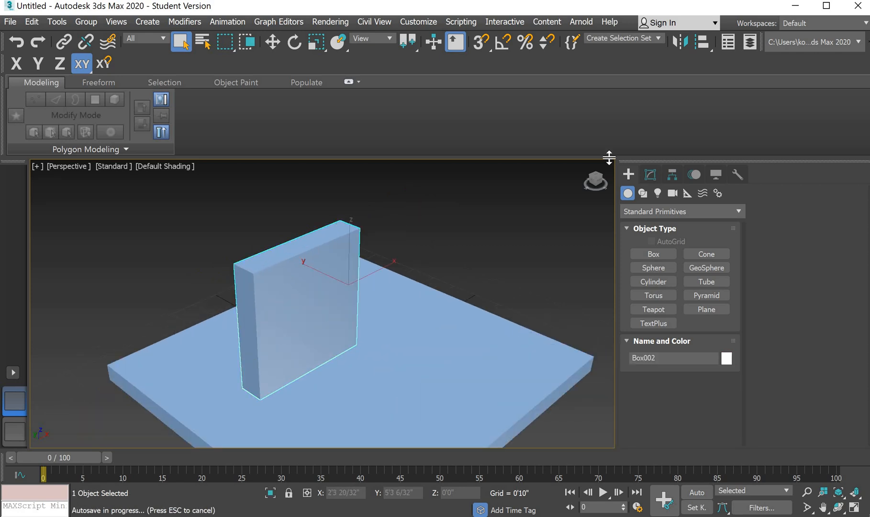
pyautogui.click(648, 177)
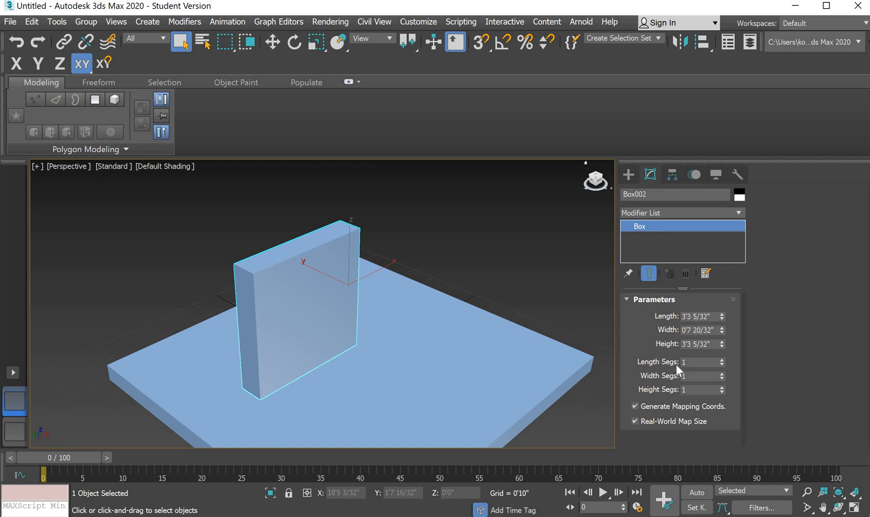
pyautogui.click(682, 362)
pyautogui.write('165')
pyautogui.click(701, 389)
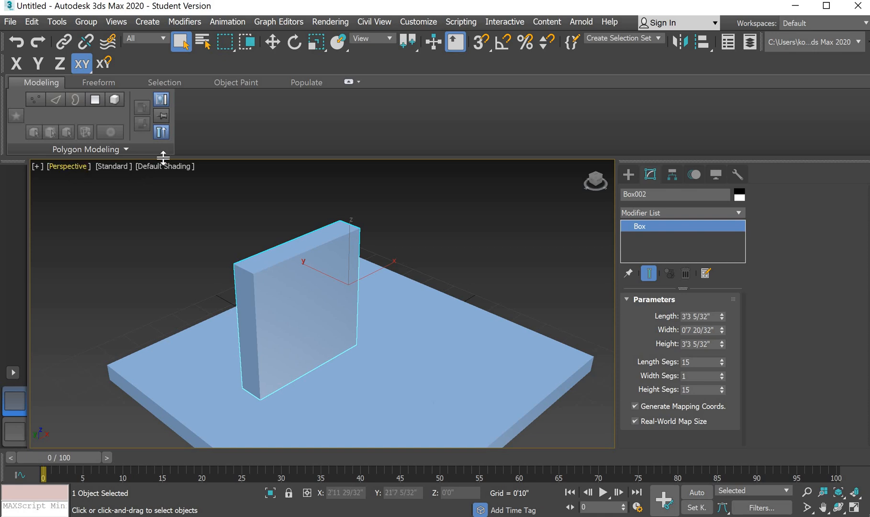
# Turn on Edged Faces display for the Perspective view and inspect the segmented box from another side.
pyautogui.click(149, 165)
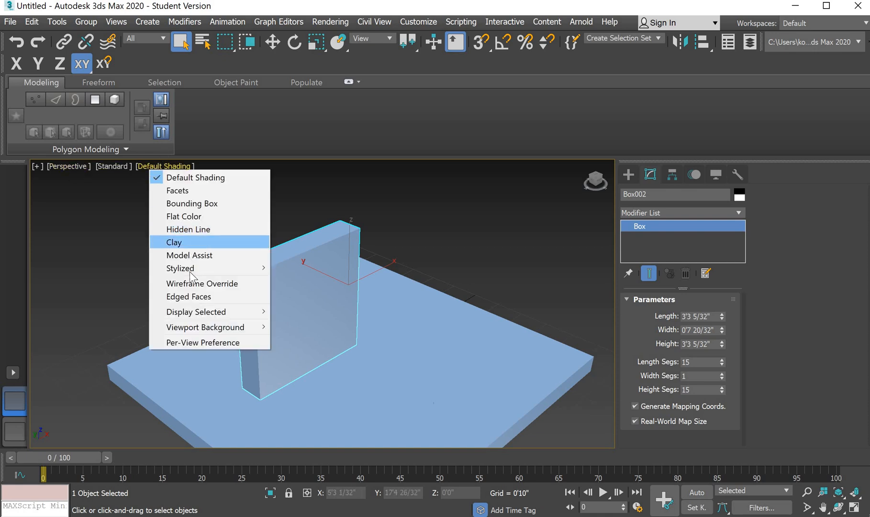
pyautogui.click(187, 296)
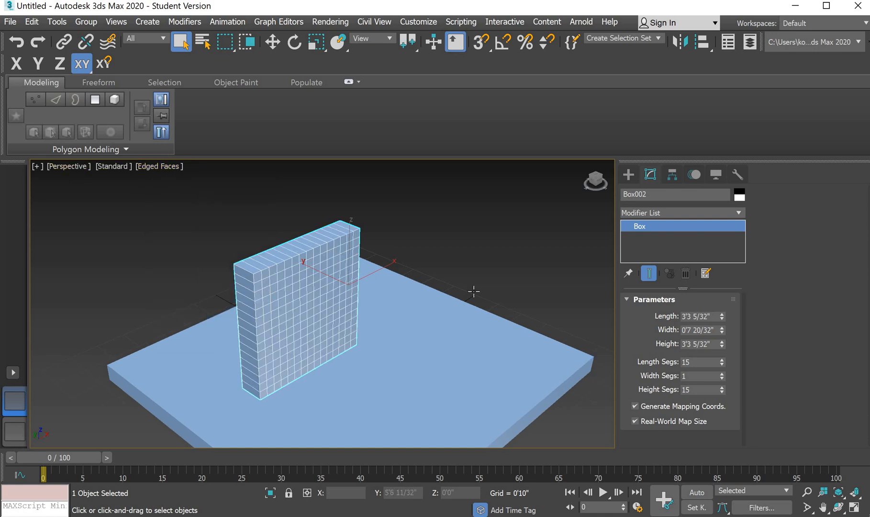
pyautogui.moveTo(593, 185); pyautogui.dragTo(629, 192)
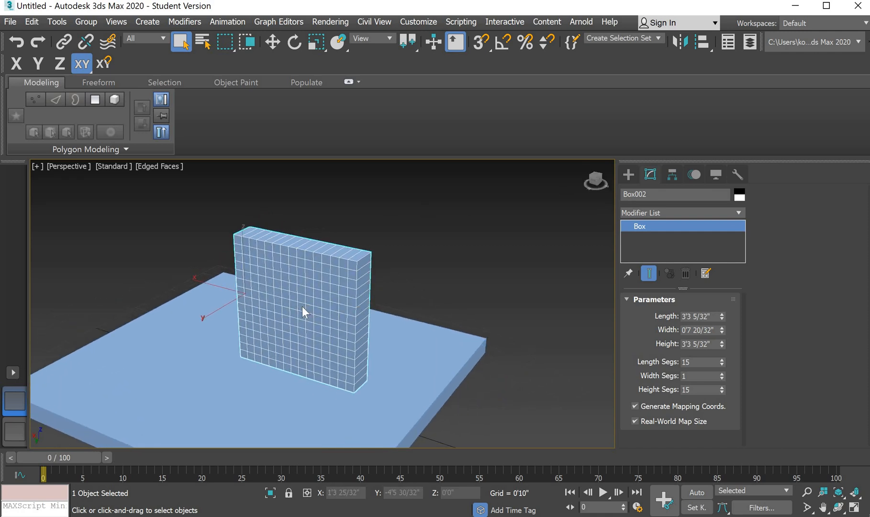
# Convert the upright box to an Editable Poly and add a Cloth modifier to it.
pyautogui.rightClick(302, 307)
pyautogui.moveTo(389, 447)
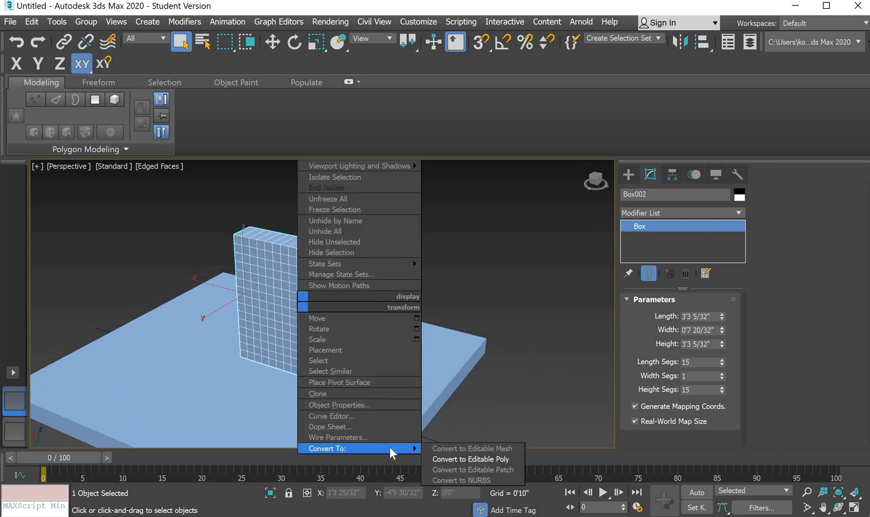
pyautogui.click(453, 459)
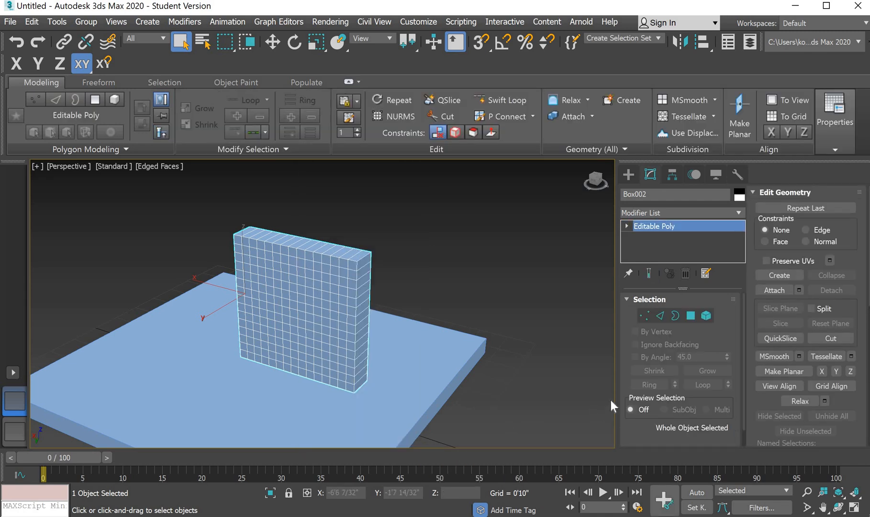
pyautogui.click(666, 209)
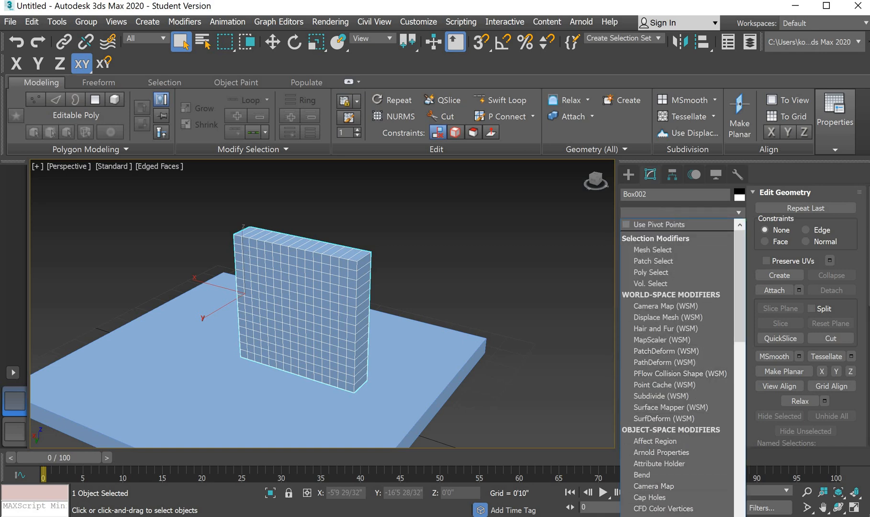
pyautogui.click(641, 516)
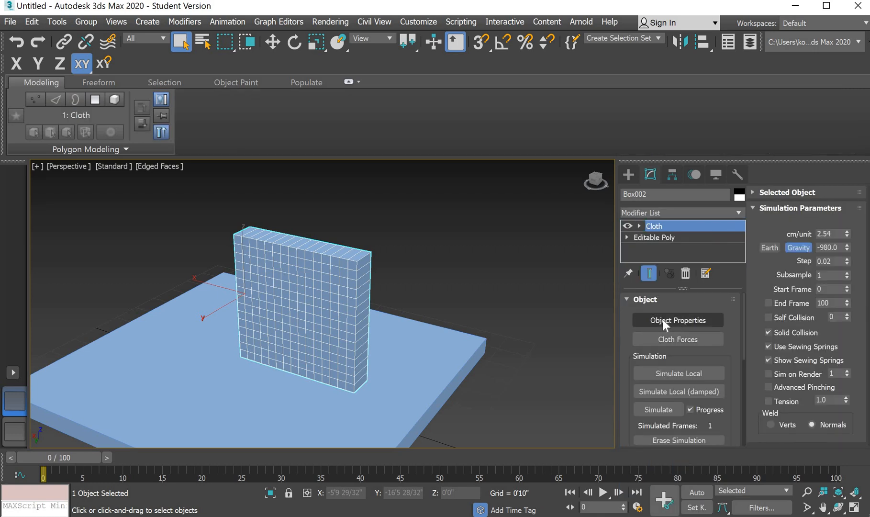
# In the Cloth object properties, make the upright box a Cloth object with the Silk preset and set its internal pressure.
pyautogui.click(649, 318)
pyautogui.click(649, 318)
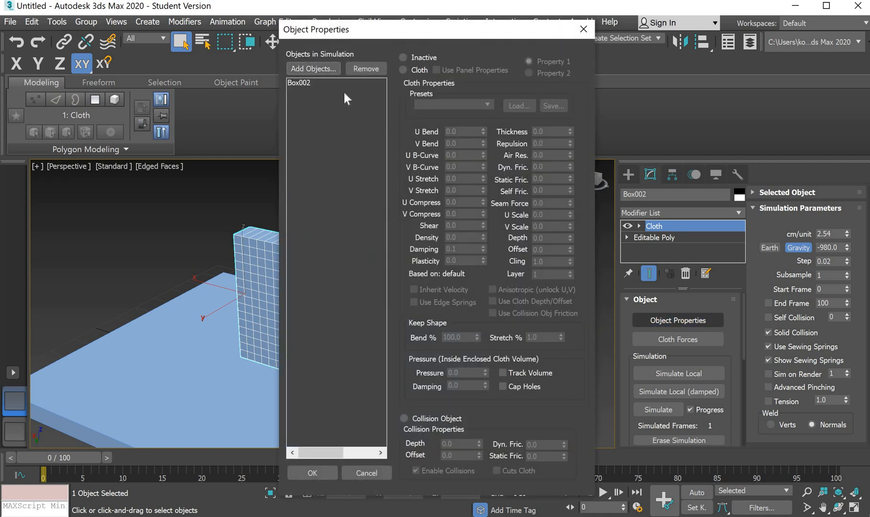
pyautogui.click(305, 82)
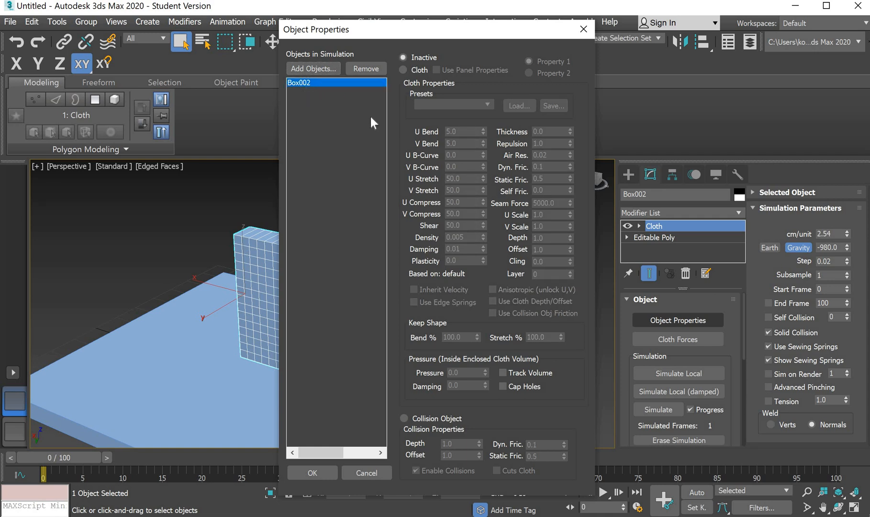
pyautogui.click(404, 69)
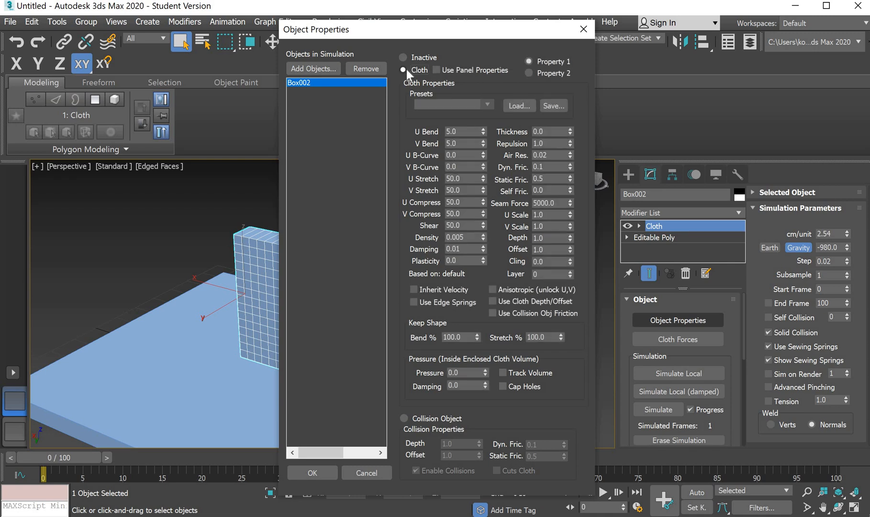
pyautogui.click(435, 103)
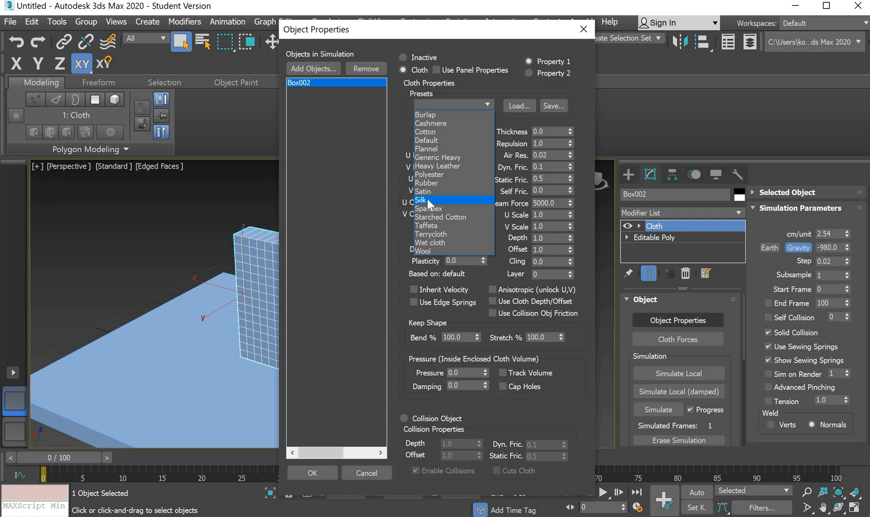
pyautogui.click(426, 199)
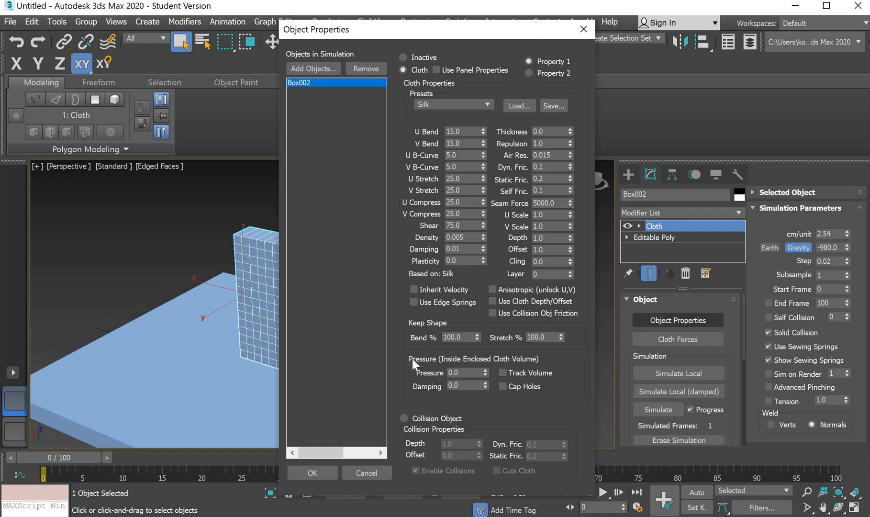
pyautogui.click(463, 371)
pyautogui.click(313, 473)
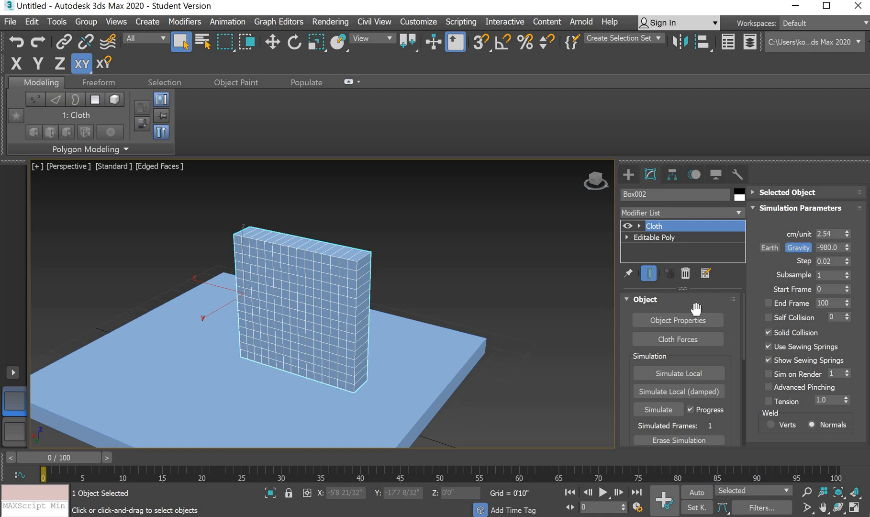
# Set the Cloth simulation gravity to 0 and simulate the upright box.
pyautogui.scroll(-2, 696, 309)
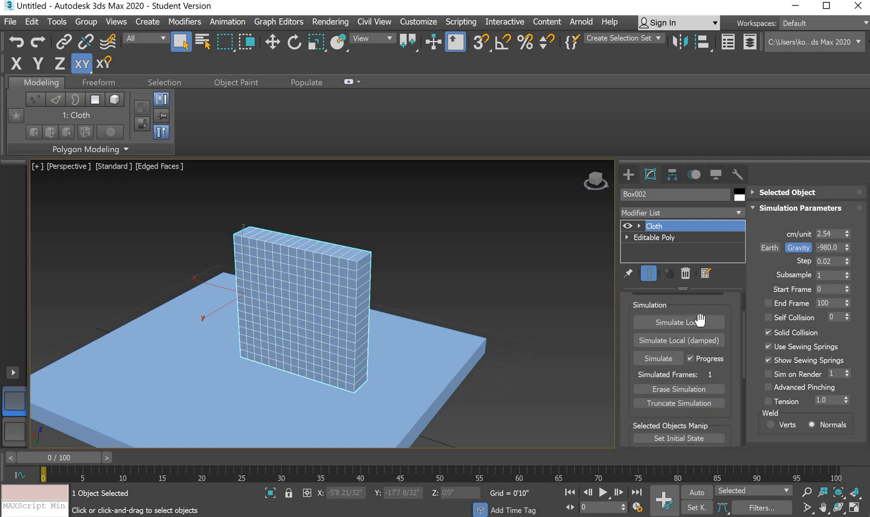
pyautogui.scroll(-6, 699, 320)
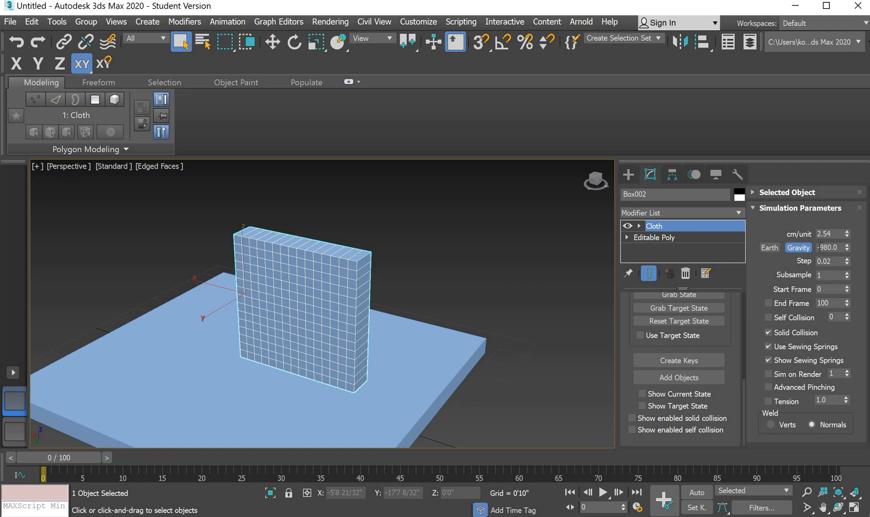
pyautogui.doubleClick(841, 248)
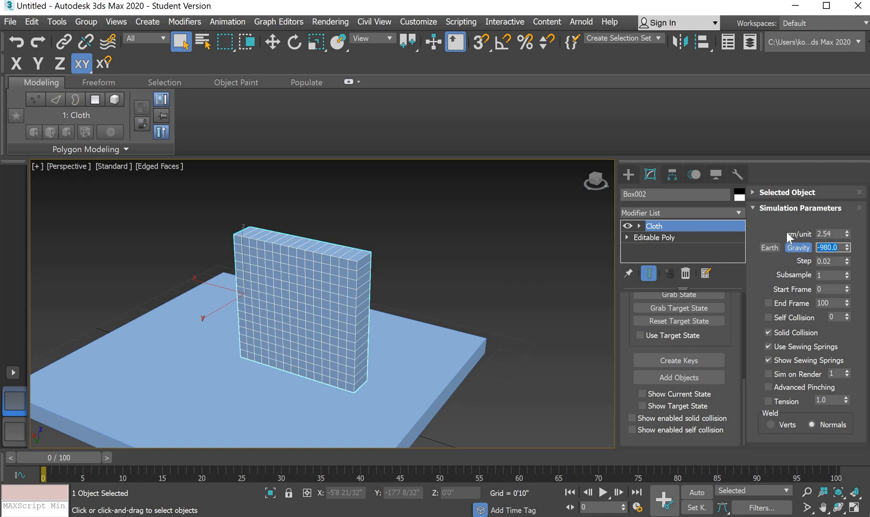
pyautogui.write('0')
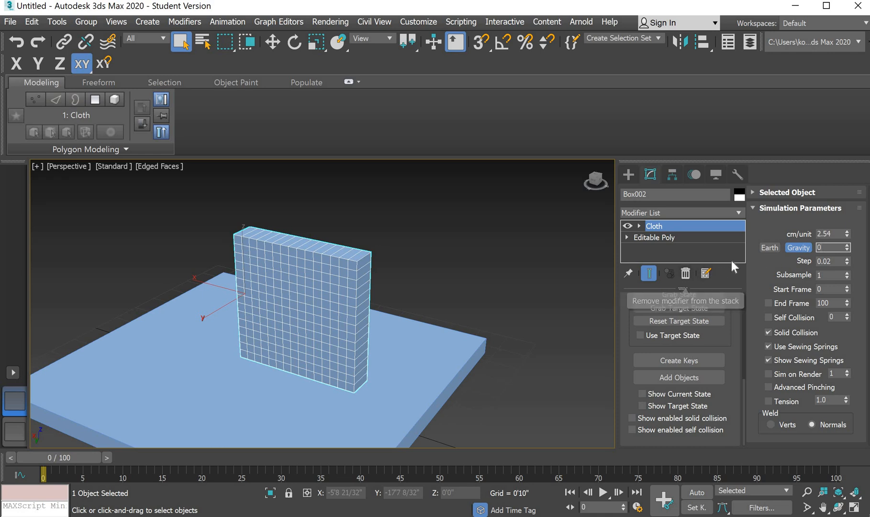
pyautogui.scroll(6, 689, 364)
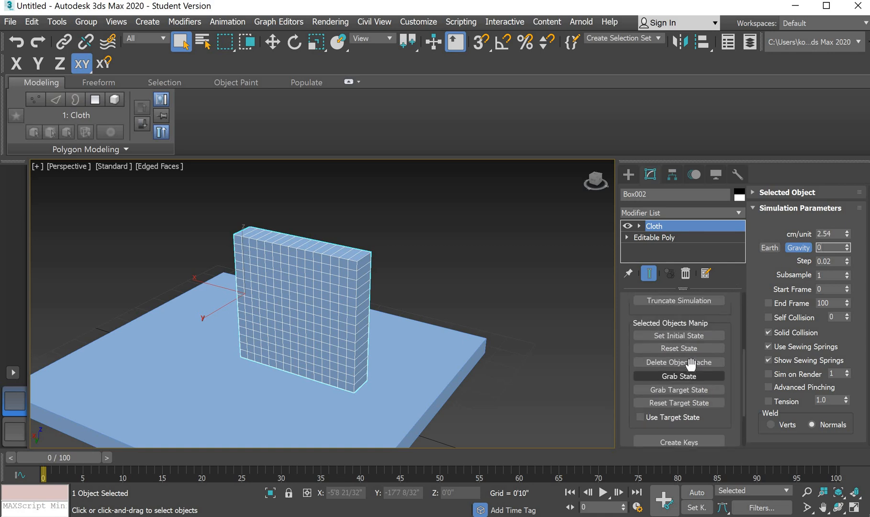
pyautogui.click(667, 410)
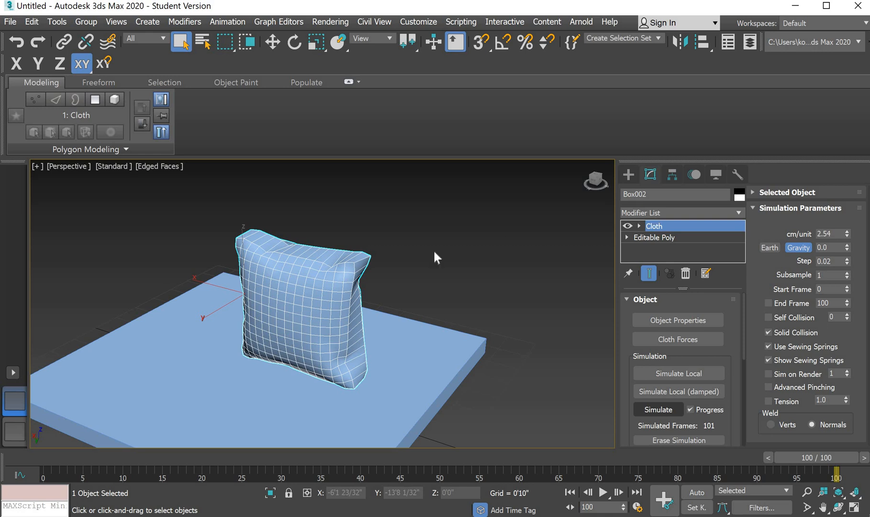
# Convert the inflated pillow to an Editable Poly and select all of its edges.
pyautogui.rightClick(294, 302)
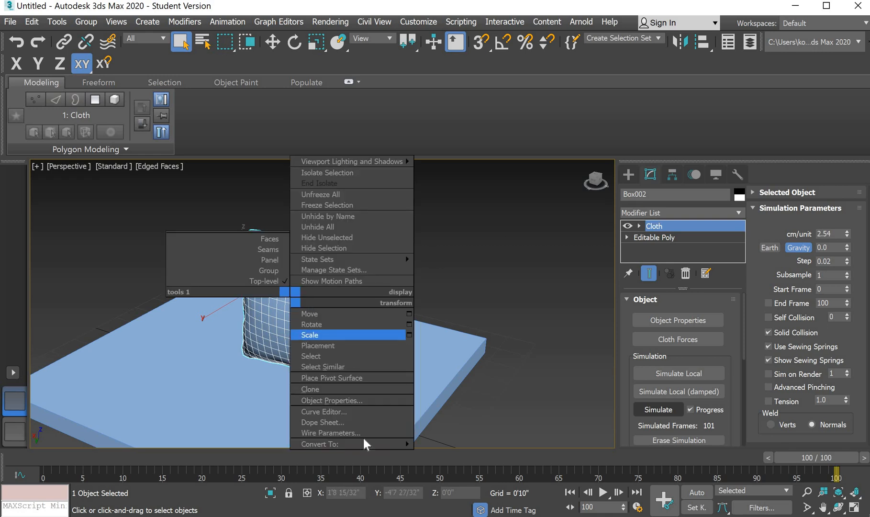
pyautogui.moveTo(363, 438)
pyautogui.click(438, 453)
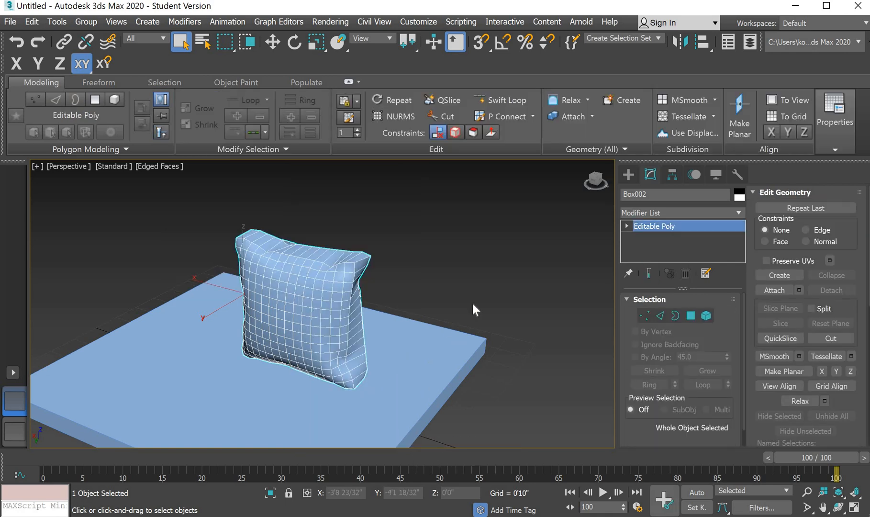
pyautogui.click(660, 312)
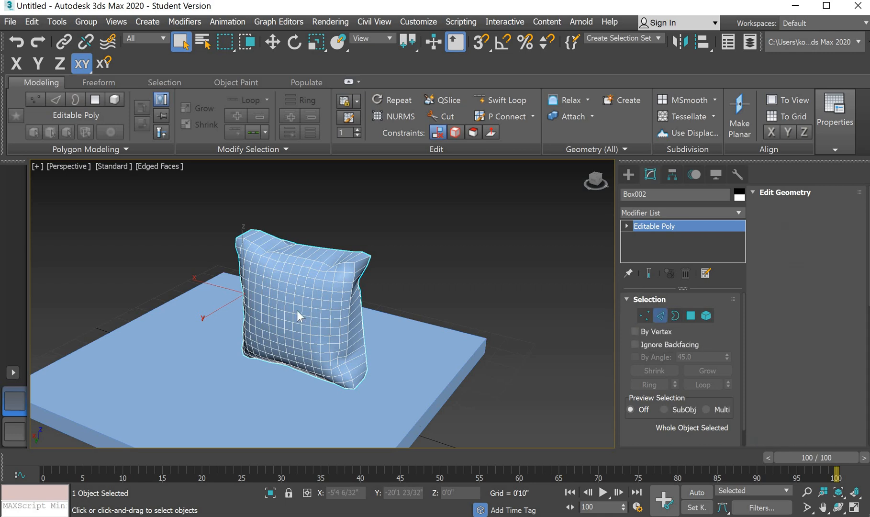
pyautogui.moveTo(292, 287); pyautogui.dragTo(391, 399)
pyautogui.hotkey('ctrl', 'a')
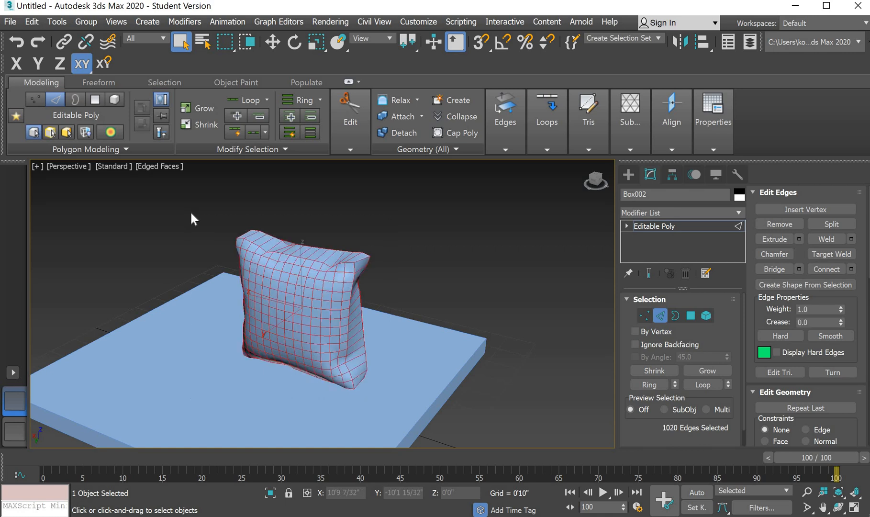
# Cut a V shape into the mesh at the upper centre of the pillow's front side.
pyautogui.moveTo(598, 185)
pyautogui.mouseDown()
pyautogui.moveTo(589, 186)
pyautogui.moveTo(605, 182)
pyautogui.mouseUp()
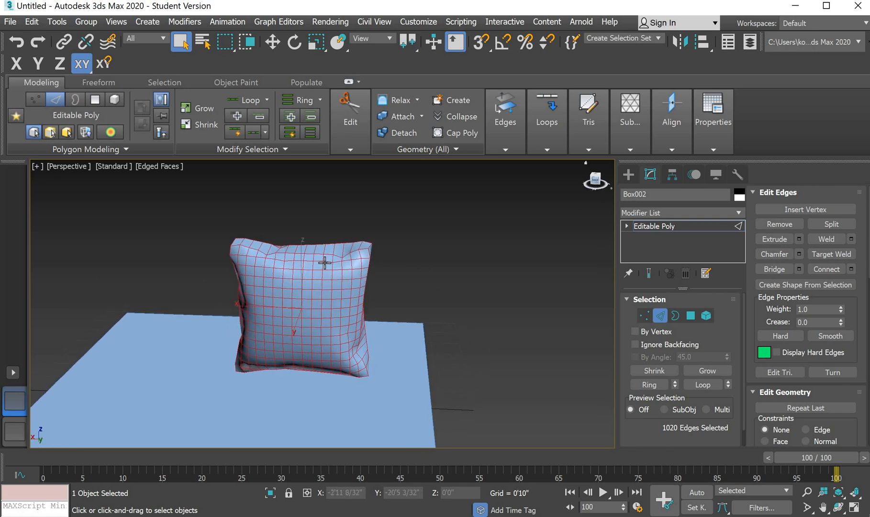
pyautogui.scroll(4, 304, 251)
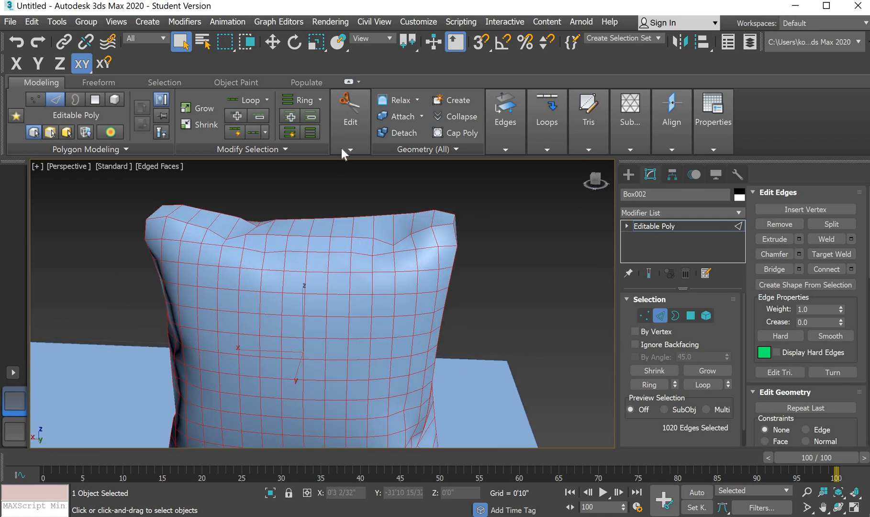
pyautogui.moveTo(352, 128)
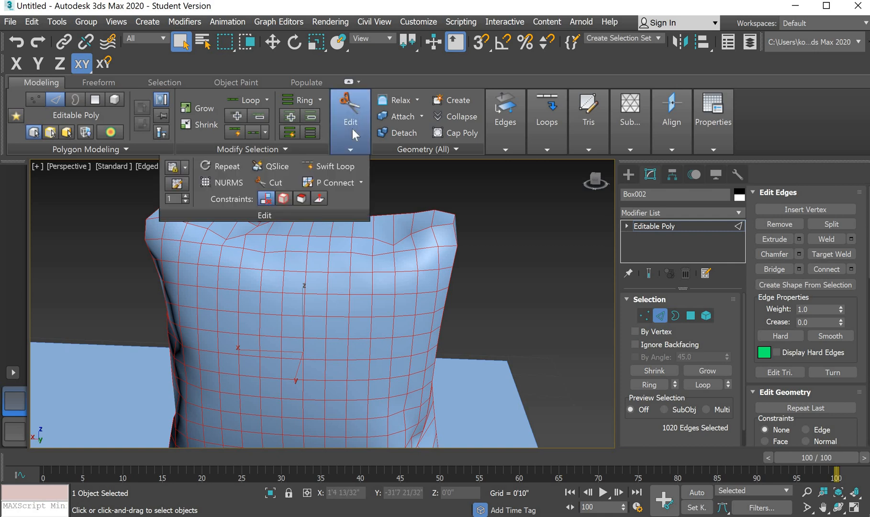
pyautogui.click(264, 187)
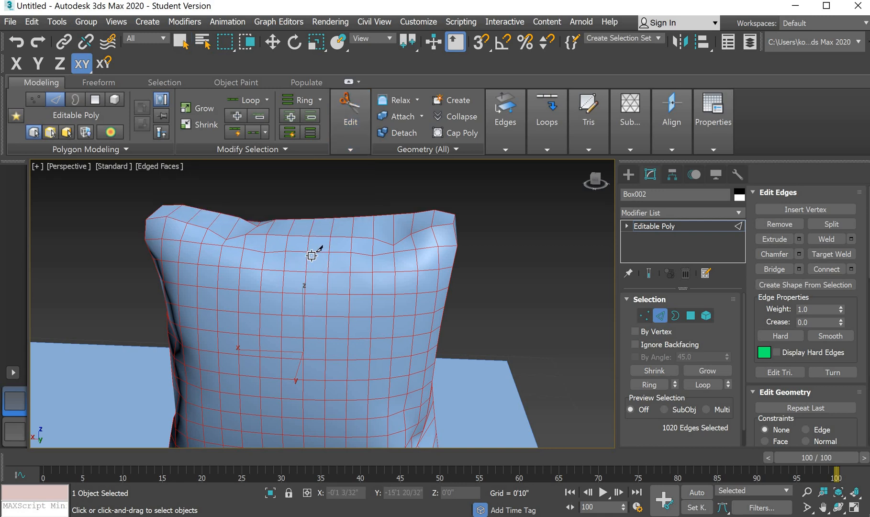
pyautogui.click(281, 255)
pyautogui.click(302, 263)
pyautogui.click(304, 315)
pyautogui.click(328, 247)
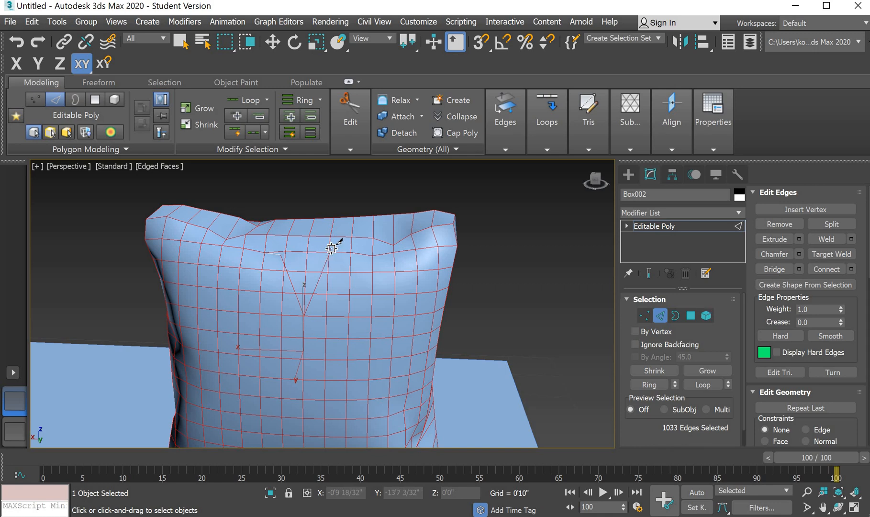
# Extend the right arm of the front V cut up to the pillow's top rim, undoing the stray cut on the way.
pyautogui.scroll(5, 327, 241)
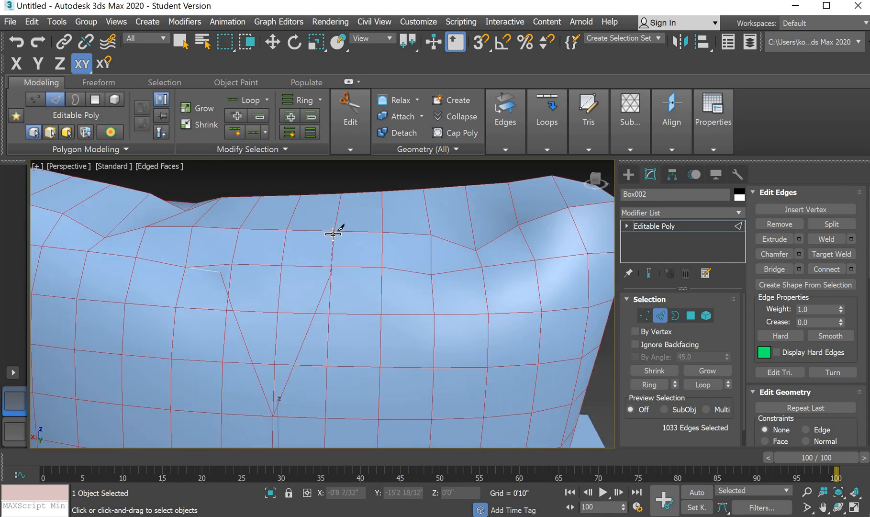
pyautogui.click(333, 233)
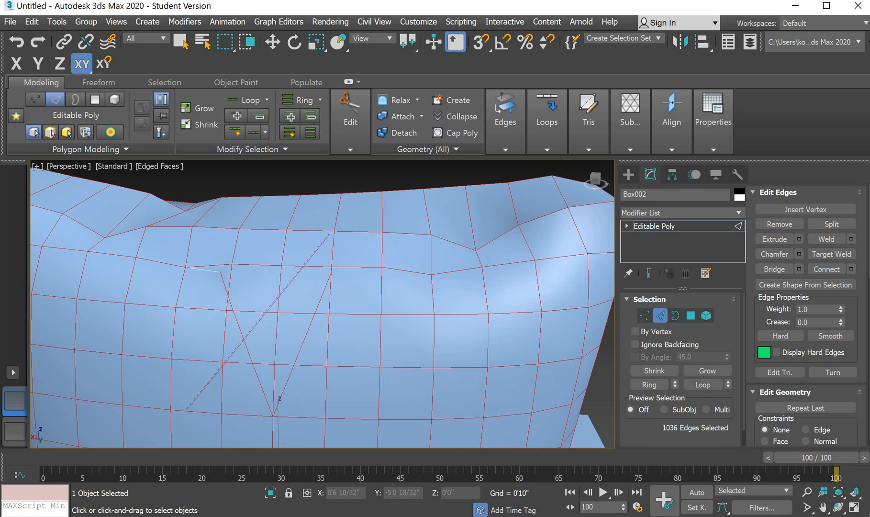
pyautogui.hotkey('ctrl', 'z')
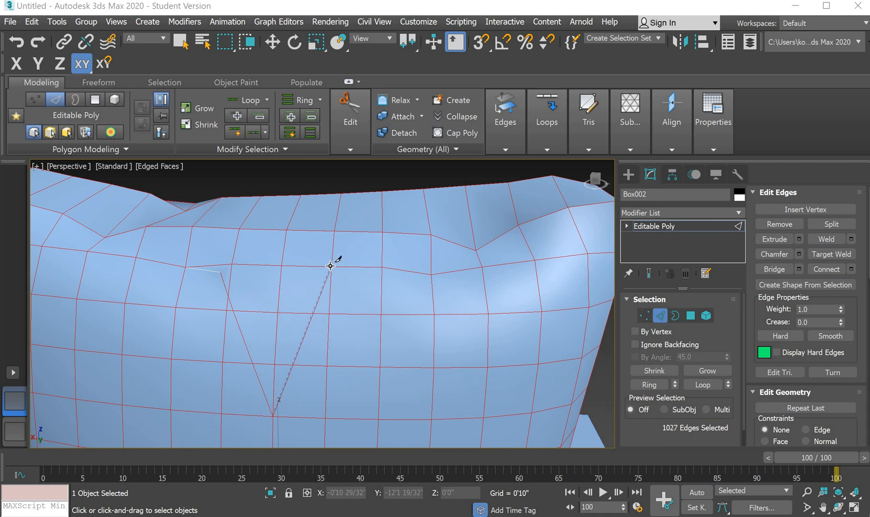
pyautogui.click(330, 266)
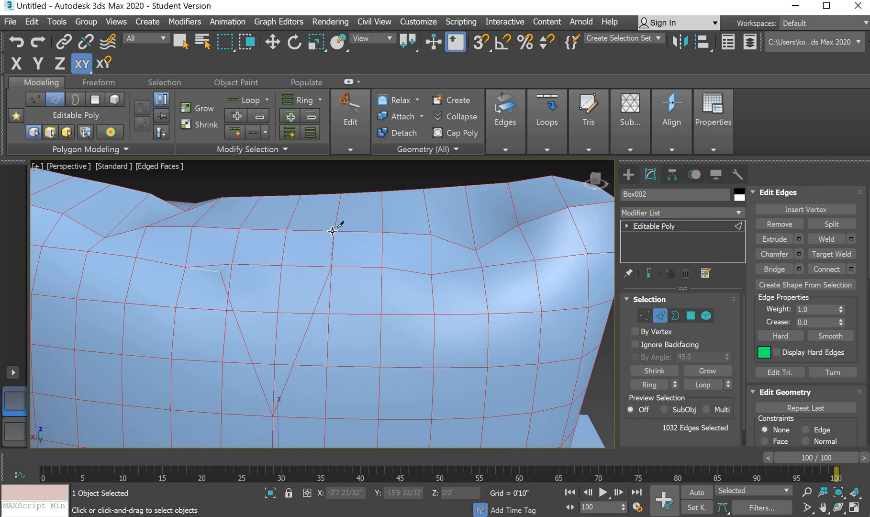
pyautogui.click(332, 231)
pyautogui.click(343, 192)
# Cut a similar V into the upper centre of the pillow's back side and continue it across the top strip.
pyautogui.moveTo(599, 183)
pyautogui.mouseDown()
pyautogui.moveTo(562, 234)
pyautogui.moveTo(535, 244)
pyautogui.moveTo(431, 225)
pyautogui.moveTo(335, 171)
pyautogui.mouseUp()
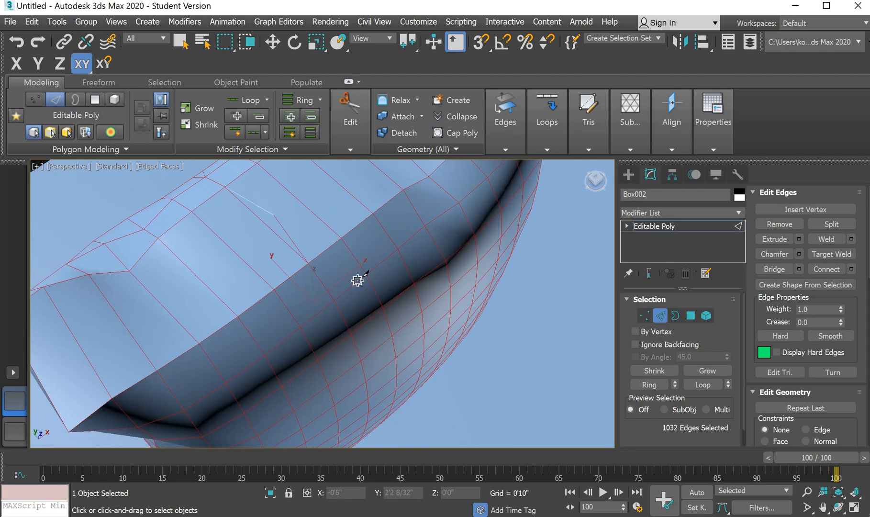
pyautogui.moveTo(598, 191); pyautogui.dragTo(438, 270)
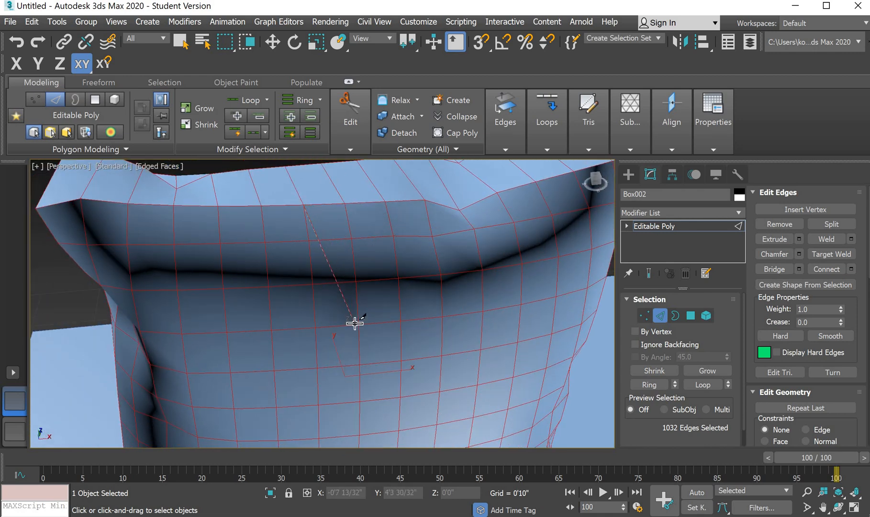
pyautogui.click(310, 244)
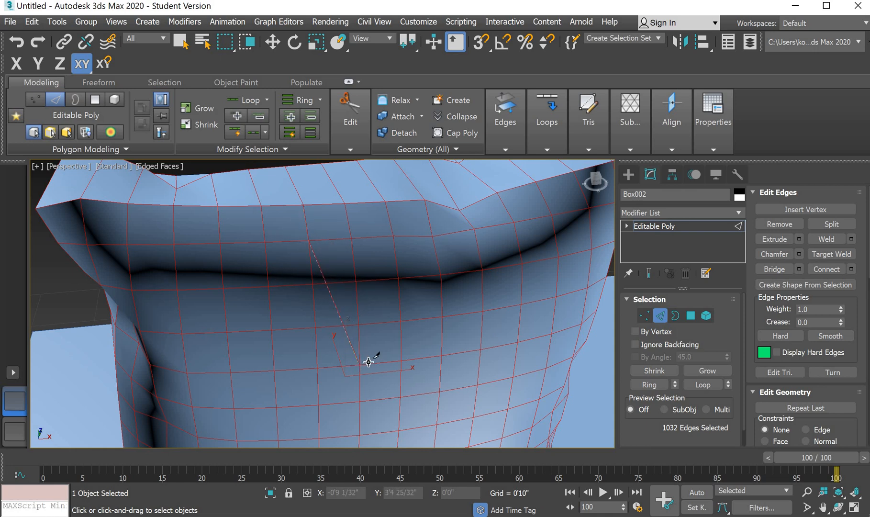
pyautogui.click(367, 362)
pyautogui.click(396, 237)
pyautogui.click(394, 238)
pyautogui.click(414, 223)
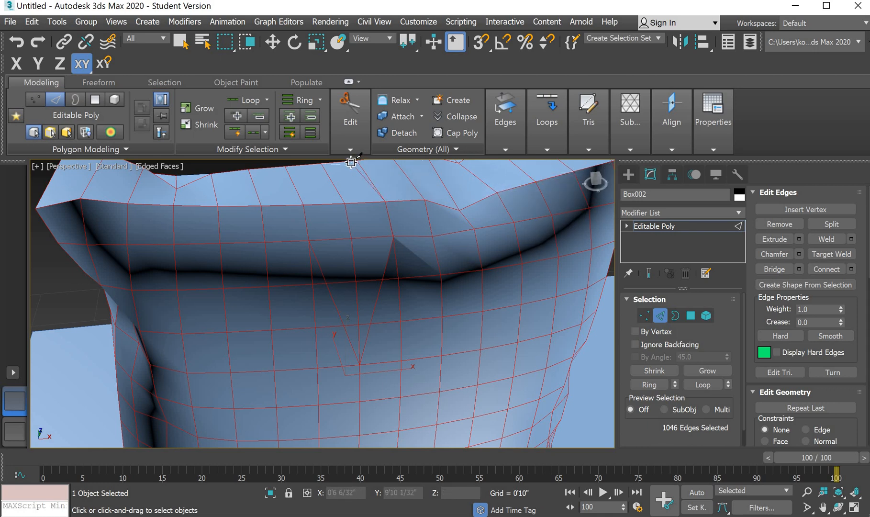
pyautogui.scroll(-2, 376, 199)
pyautogui.scroll(-2, 375, 189)
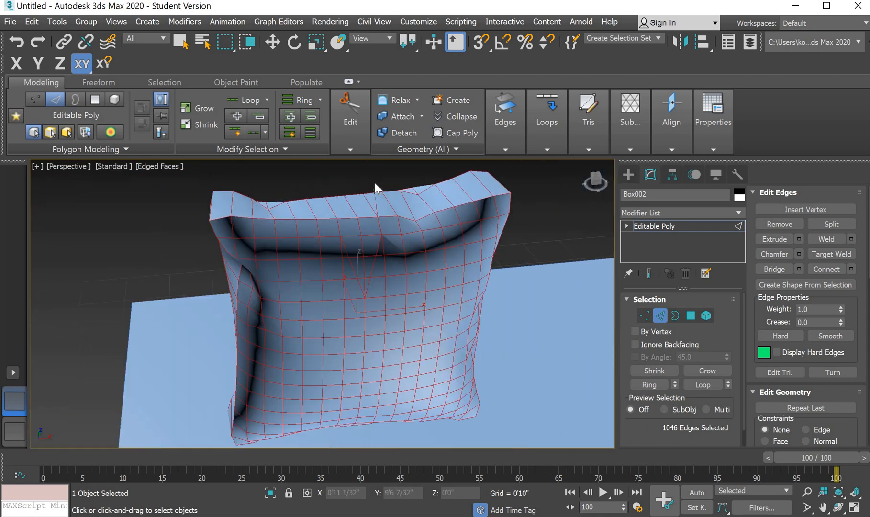
pyautogui.scroll(6, 363, 201)
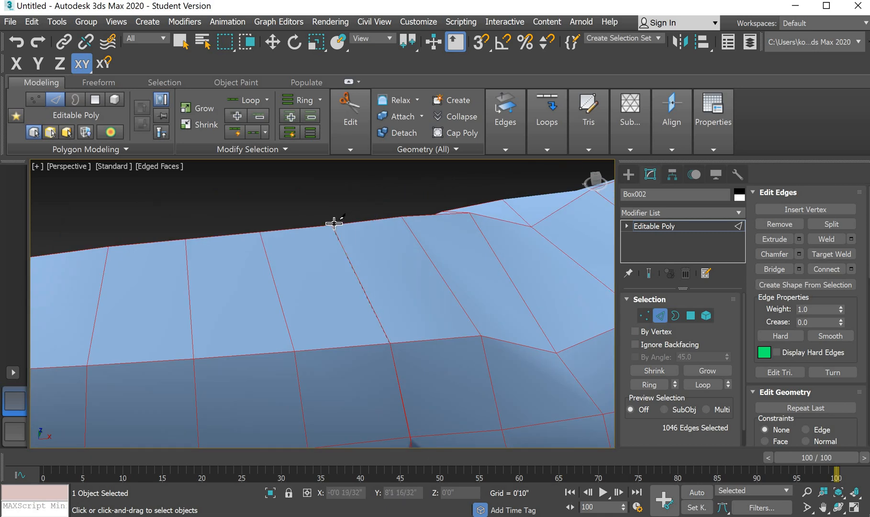
pyautogui.click(333, 223)
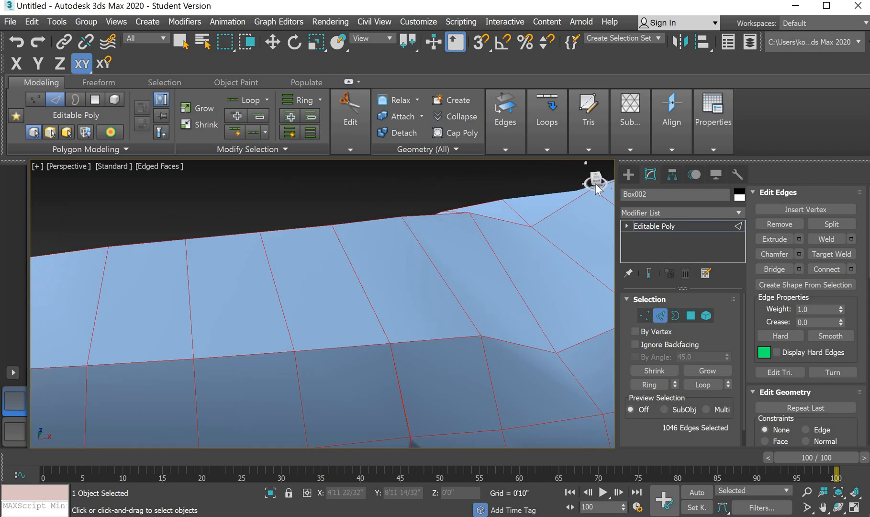
# Cut an edge joining the left tip of the front V to the nearest grid vertex, and leave the Cut tool.
pyautogui.moveTo(602, 187); pyautogui.dragTo(604, 300)
pyautogui.scroll(-5, 485, 296)
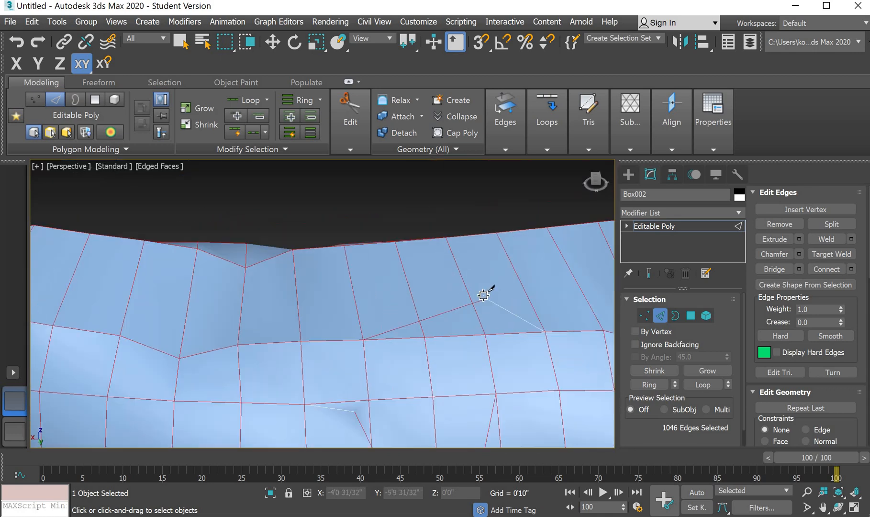
pyautogui.scroll(8, 466, 340)
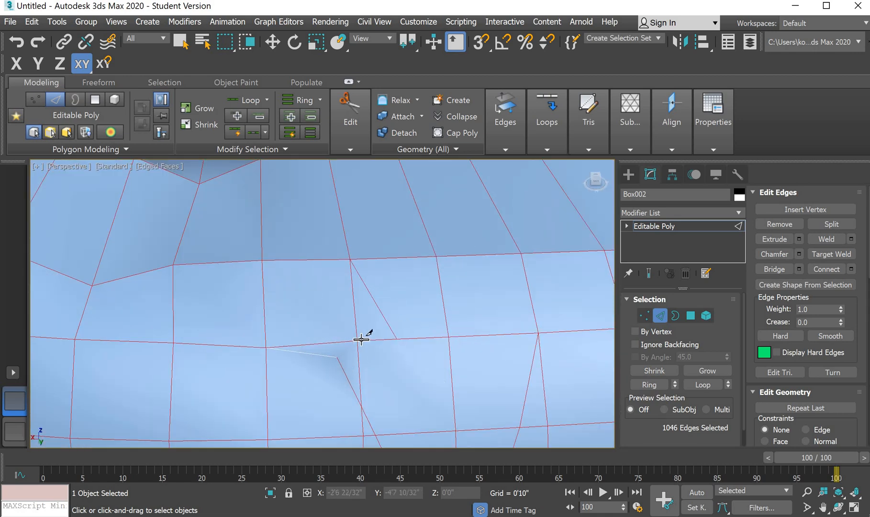
pyautogui.click(354, 342)
pyautogui.click(356, 342)
pyautogui.click(334, 360)
pyautogui.click(337, 358)
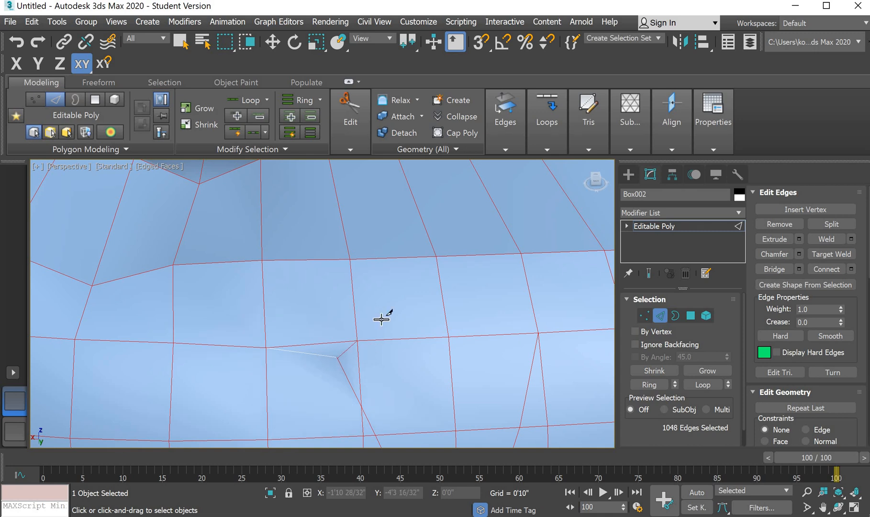
pyautogui.click(178, 44)
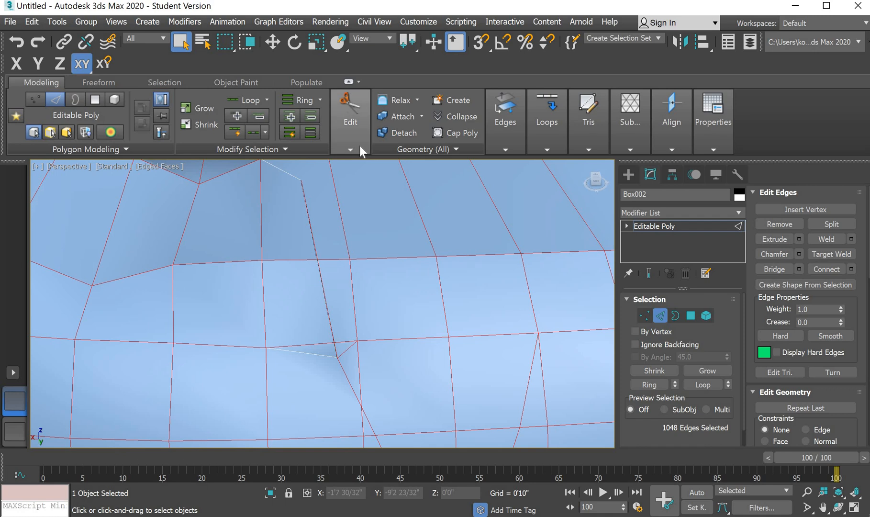
pyautogui.moveTo(359, 145)
pyautogui.click(277, 181)
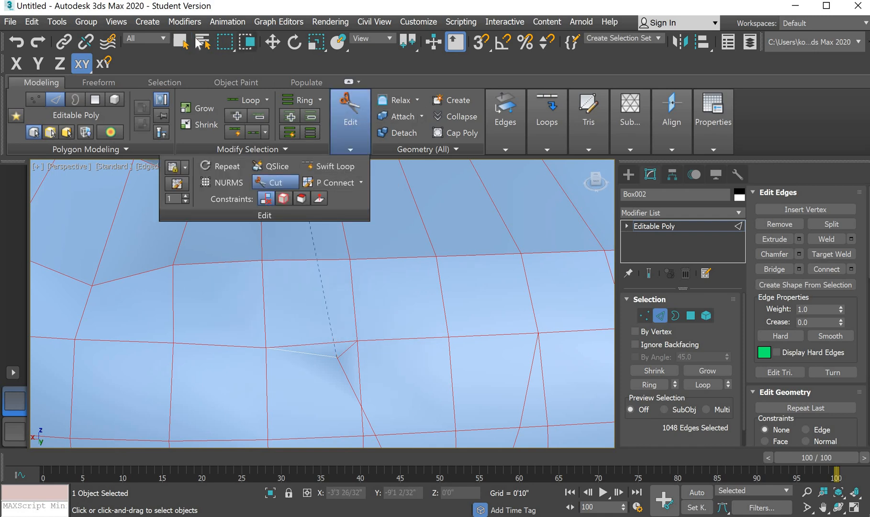
pyautogui.click(181, 42)
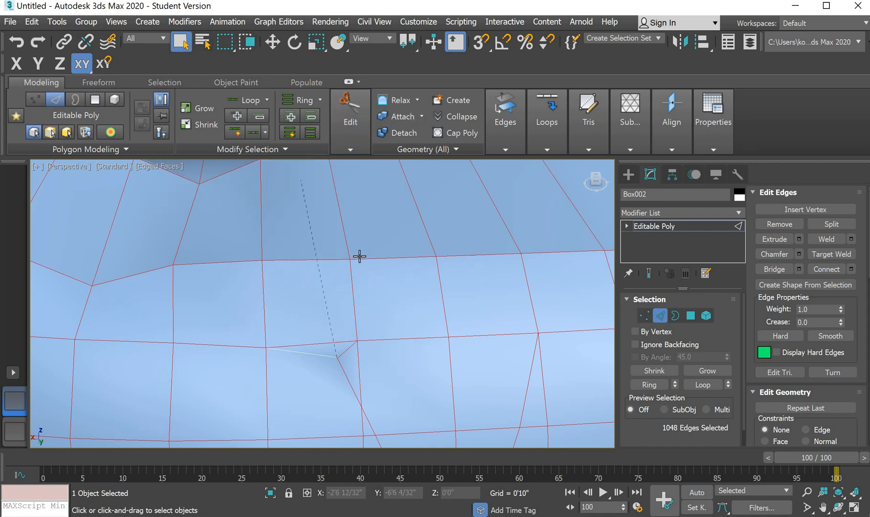
# At vertex level, move the vertex at the front V's left tip along X to about -1'6 19/32".
pyautogui.scroll(-6, 351, 253)
pyautogui.scroll(5, 383, 307)
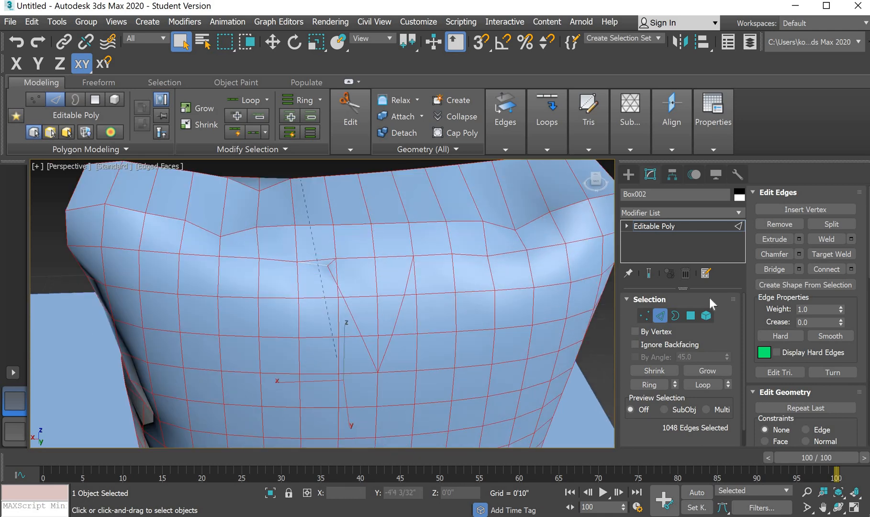
pyautogui.click(645, 316)
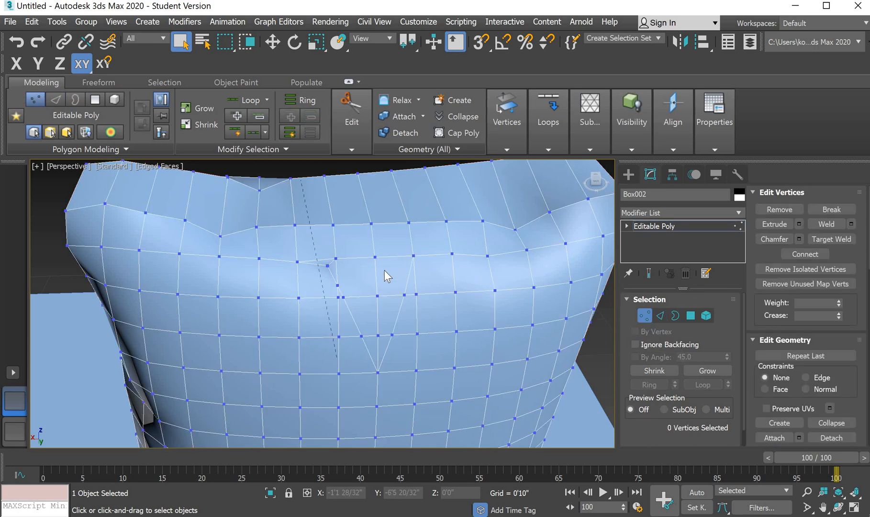
pyautogui.scroll(3, 416, 295)
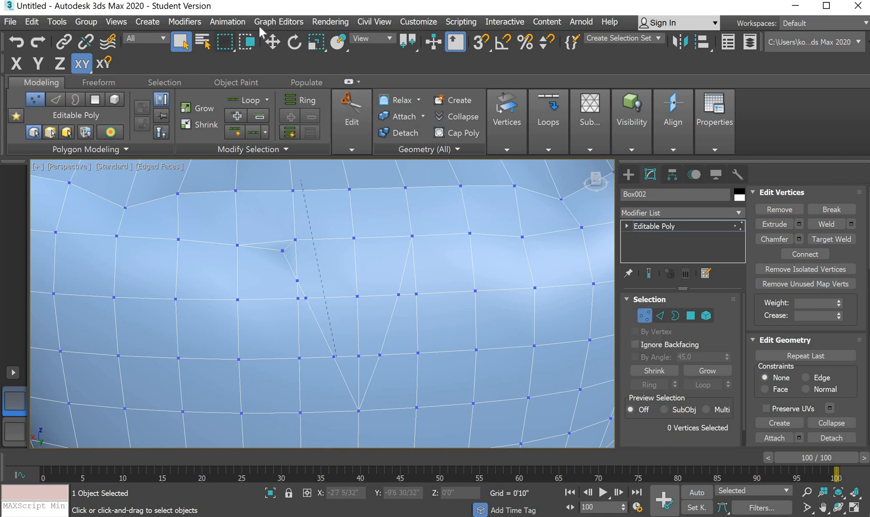
pyautogui.click(271, 42)
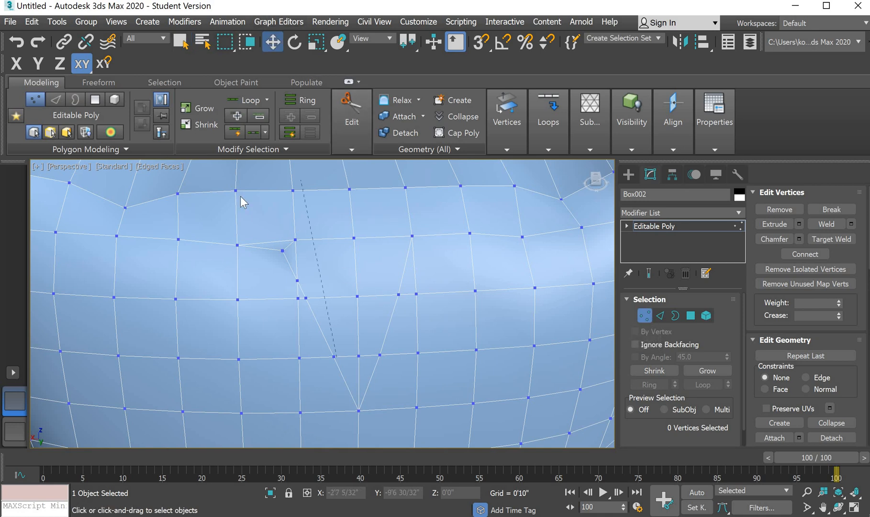
pyautogui.click(282, 250)
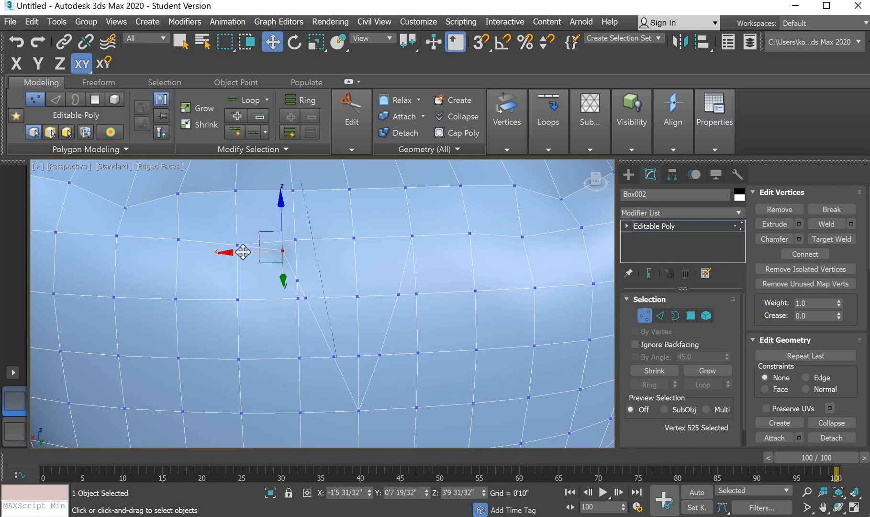
pyautogui.moveTo(249, 249); pyautogui.dragTo(272, 249)
pyautogui.moveTo(596, 180)
pyautogui.mouseDown()
pyautogui.moveTo(581, 187)
pyautogui.moveTo(595, 182)
pyautogui.moveTo(592, 192)
pyautogui.moveTo(598, 181)
pyautogui.mouseUp()
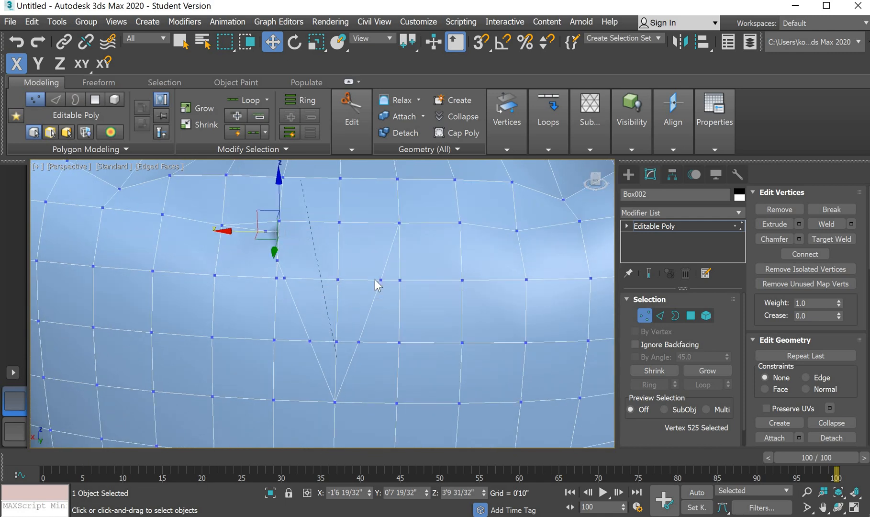
# Move the two intermediate vertices on the front V's right arm, shifting the lower one along X to about -1'10 13/32".
pyautogui.click(381, 279)
pyautogui.press('F8')
pyautogui.moveTo(382, 277); pyautogui.dragTo(387, 279)
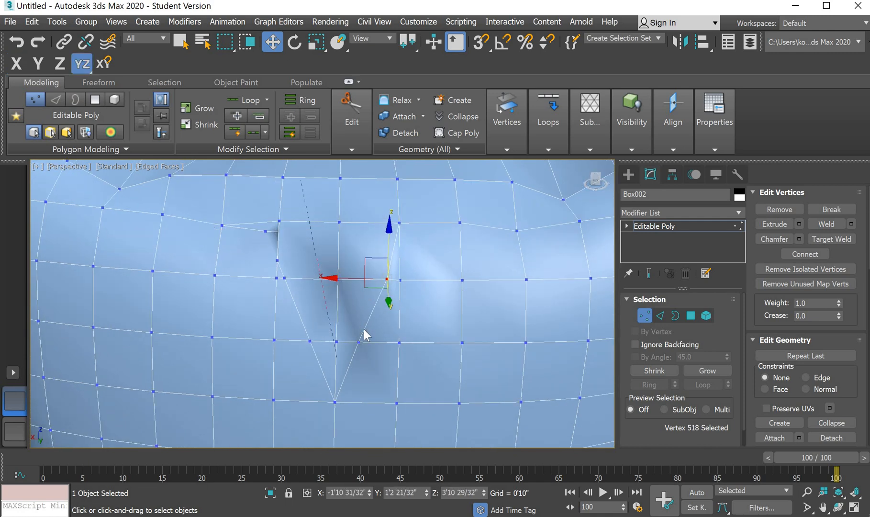
pyautogui.click(358, 341)
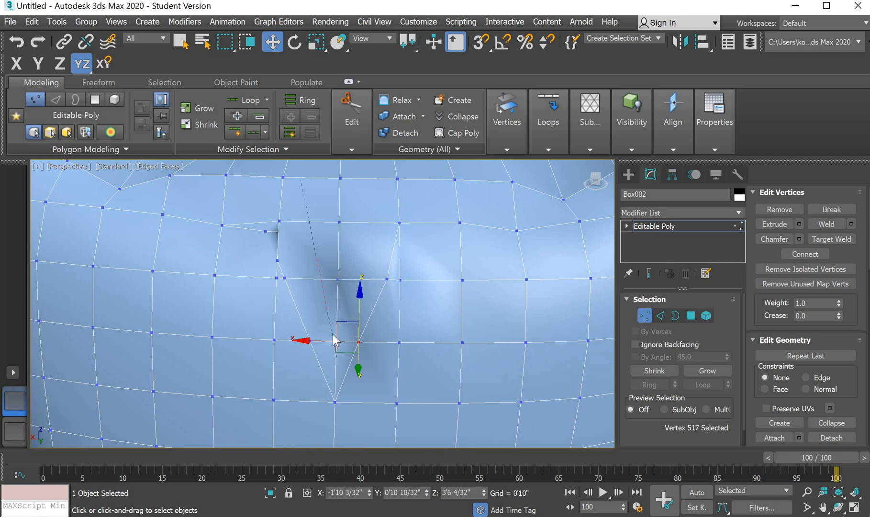
pyautogui.moveTo(302, 341); pyautogui.dragTo(327, 335)
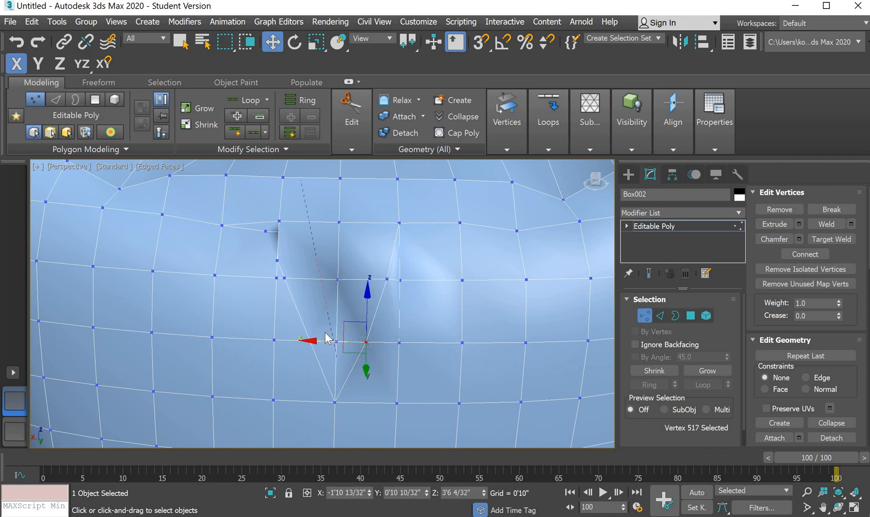
# Undo the last vertex moves on the front V's right arm.
pyautogui.scroll(-4, 326, 336)
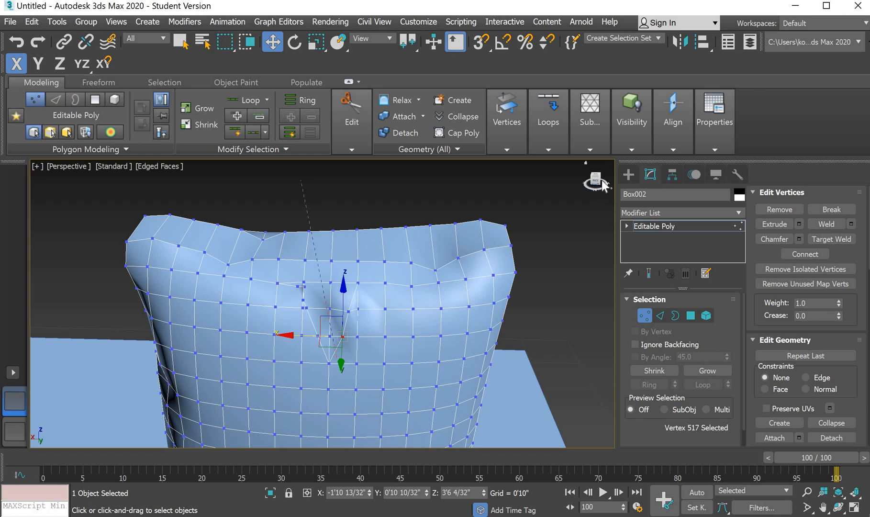
pyautogui.click(595, 181)
pyautogui.moveTo(317, 252)
pyautogui.keyDown('alt'); pyautogui.mouseDown(button='middle')
pyautogui.moveTo(390, 268)
pyautogui.moveTo(411, 259)
pyautogui.mouseUp(button='middle'); pyautogui.keyUp('alt')
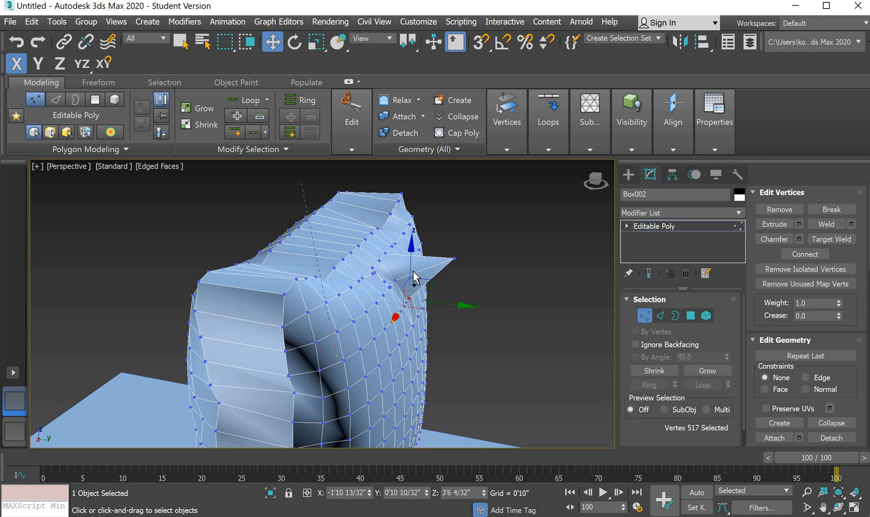
pyautogui.hotkey('ctrl', 'z')
pyautogui.hotkey('ctrl', 'z')
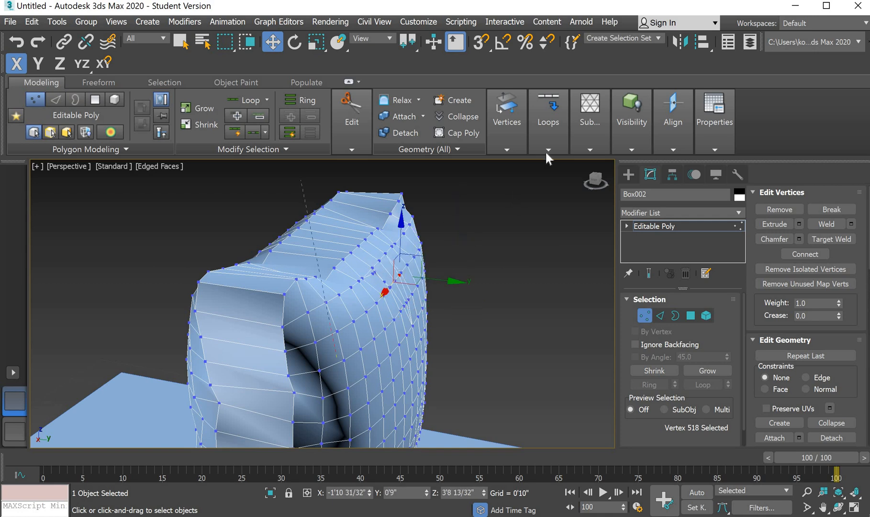
pyautogui.click(595, 183)
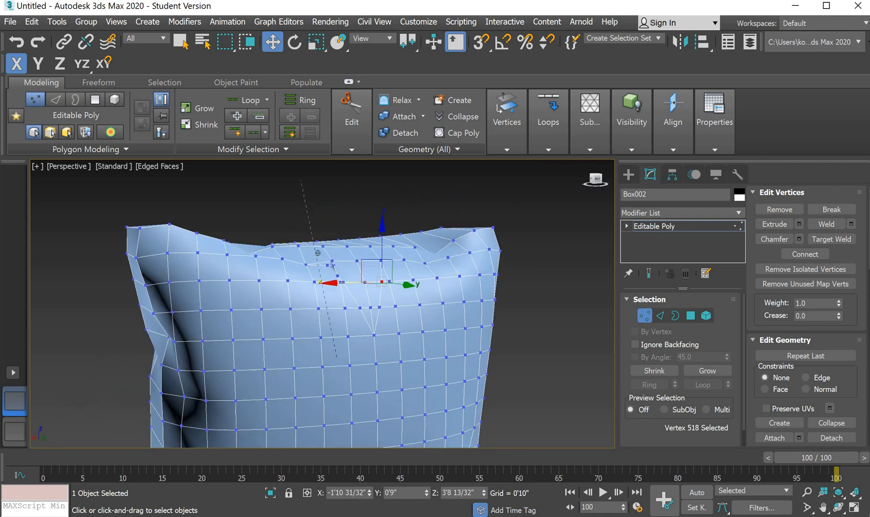
pyautogui.keyDown('alt'); pyautogui.moveTo(318, 252); pyautogui.dragTo(290, 268, button='middle'); pyautogui.keyUp('alt')
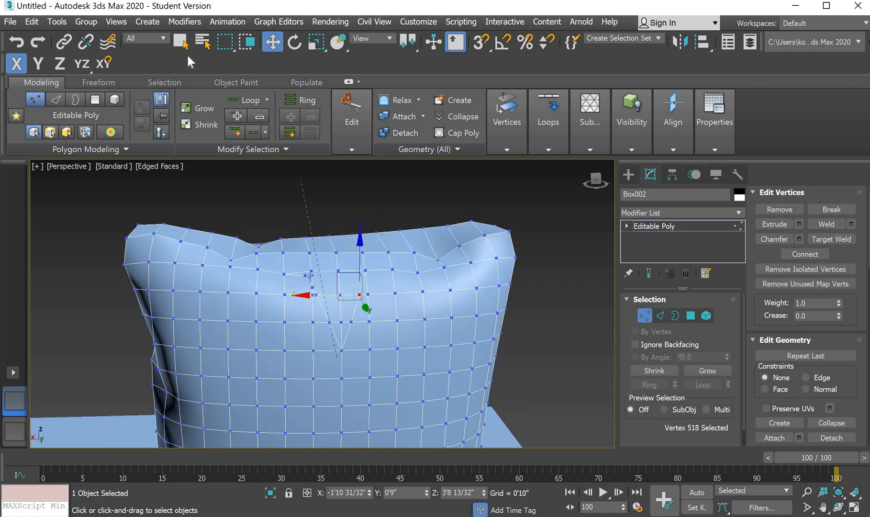
# Select the central column of vertices inside the V and across the top strip, and lower it along Z to about 3'4 28/32".
pyautogui.click(181, 42)
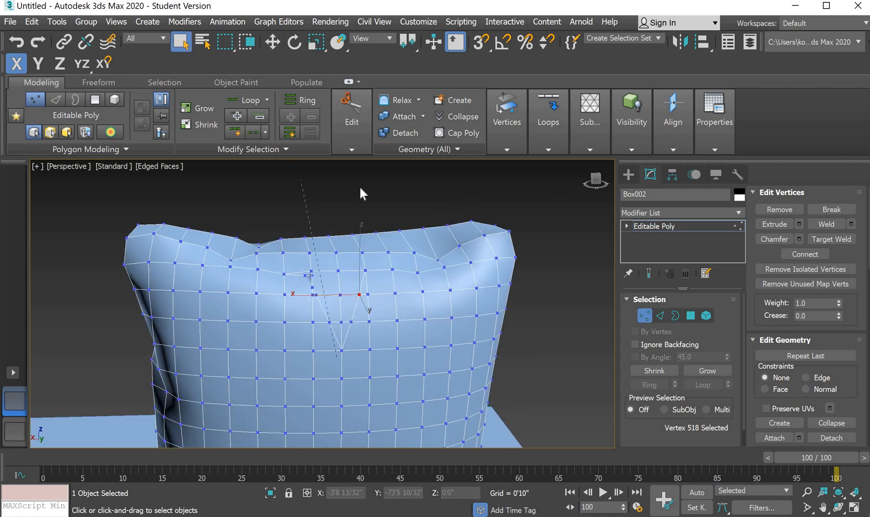
pyautogui.click(357, 269)
pyautogui.scroll(3, 357, 284)
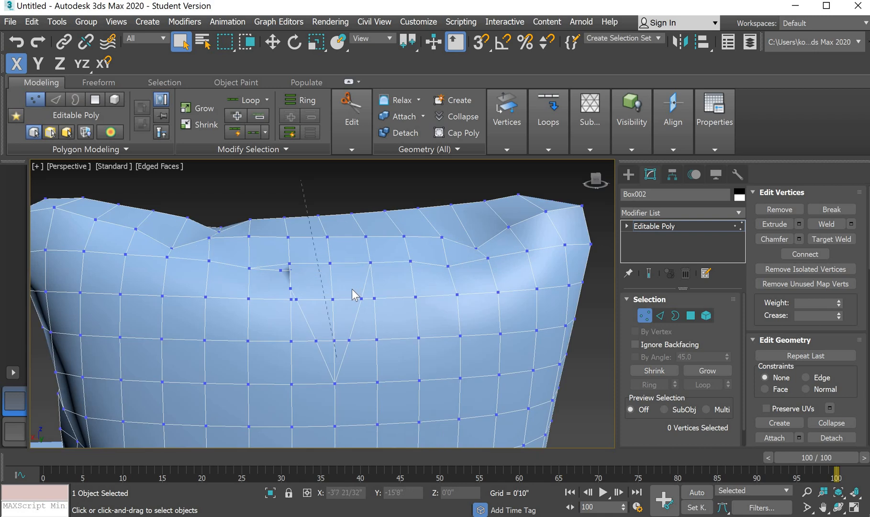
pyautogui.moveTo(600, 180)
pyautogui.mouseDown()
pyautogui.moveTo(545, 178)
pyautogui.moveTo(556, 181)
pyautogui.mouseUp()
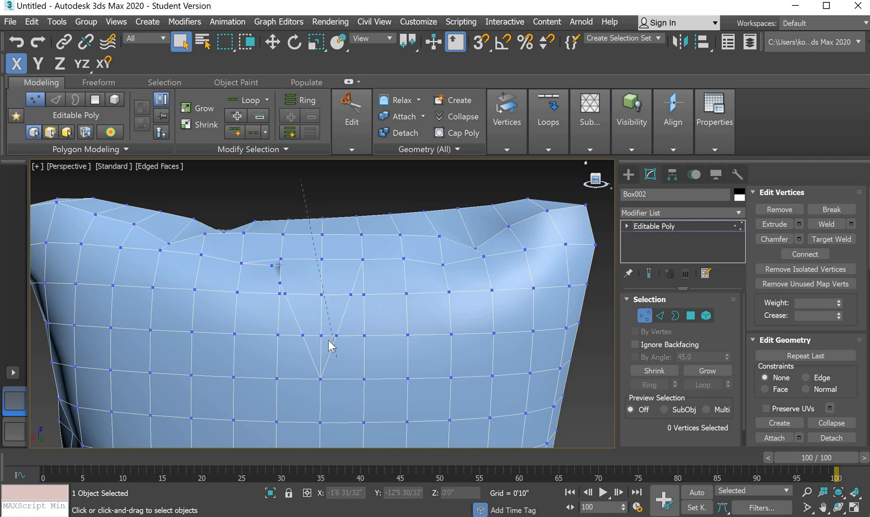
pyautogui.moveTo(328, 339); pyautogui.dragTo(317, 283)
pyautogui.moveTo(315, 204); pyautogui.dragTo(314, 204)
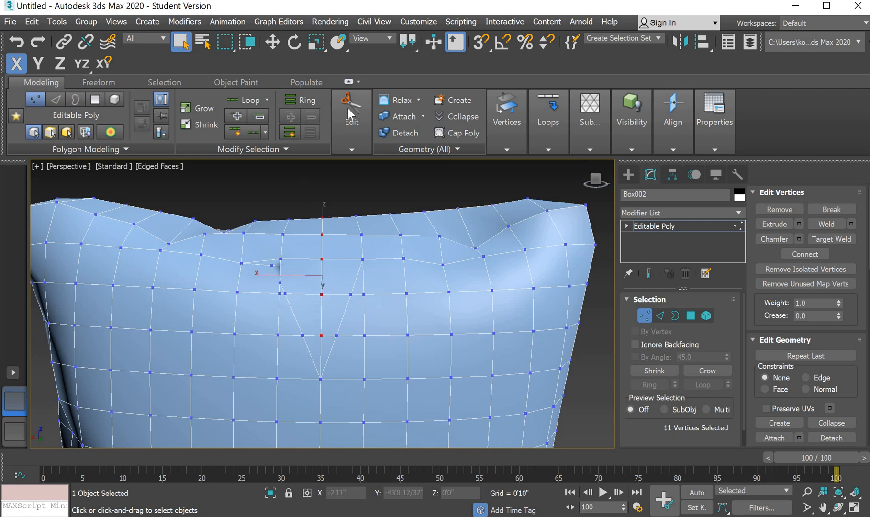
pyautogui.click(274, 46)
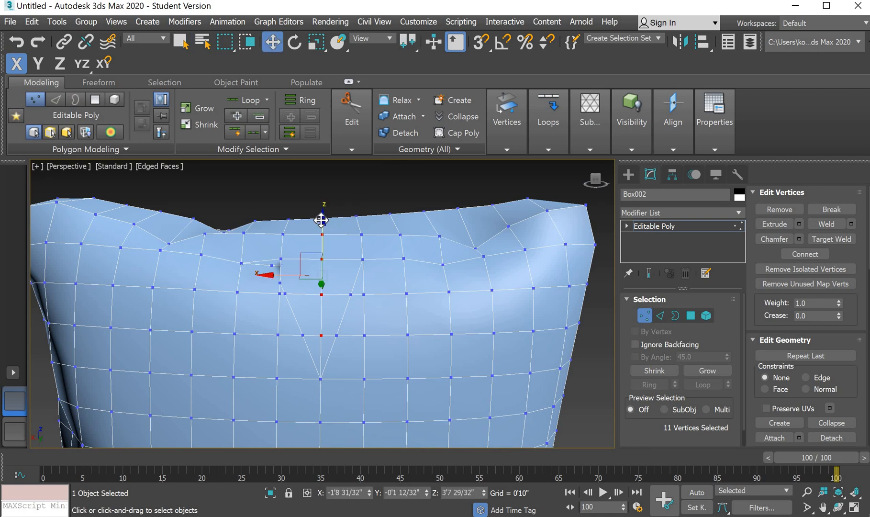
pyautogui.moveTo(321, 219); pyautogui.dragTo(316, 297)
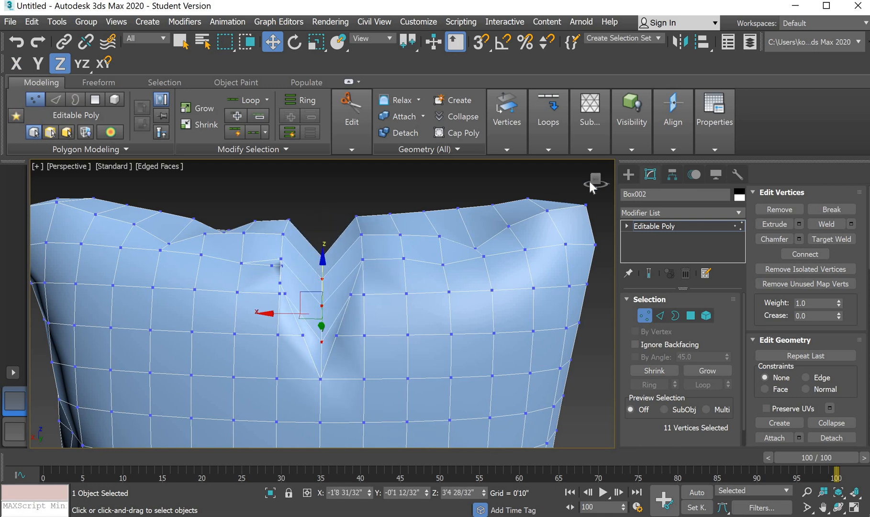
pyautogui.moveTo(595, 180)
pyautogui.mouseDown()
pyautogui.moveTo(548, 192)
pyautogui.moveTo(502, 183)
pyautogui.moveTo(498, 194)
pyautogui.moveTo(514, 184)
pyautogui.moveTo(555, 201)
pyautogui.moveTo(589, 196)
pyautogui.moveTo(585, 180)
pyautogui.mouseUp()
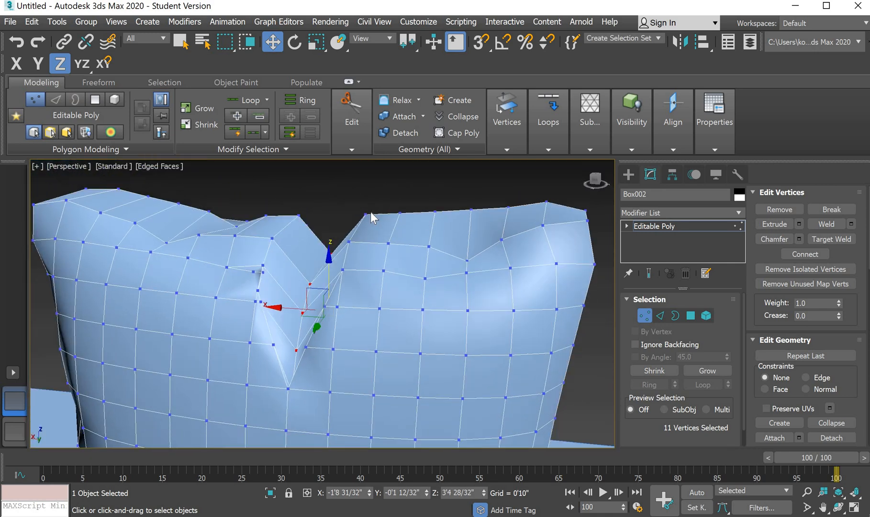
pyautogui.scroll(-7, 371, 214)
pyautogui.scroll(2, 422, 242)
pyautogui.click(505, 264)
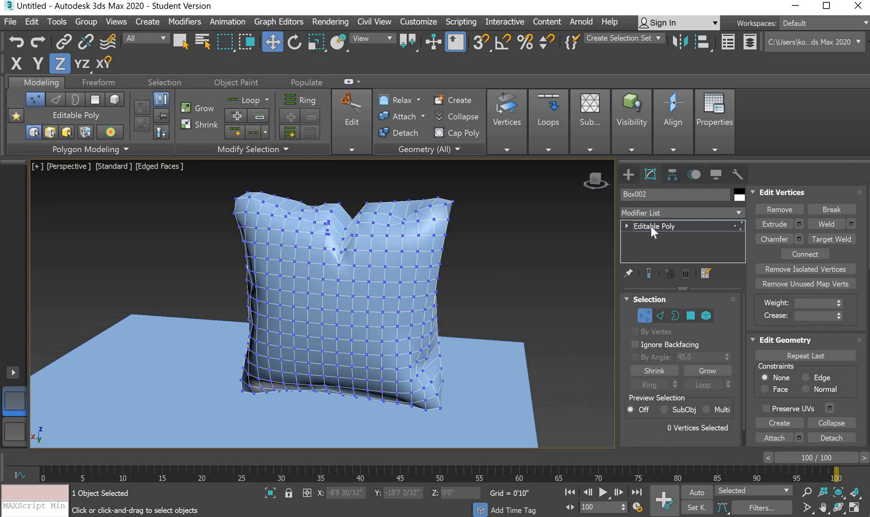
# Leave vertex level and apply a TurboSmooth modifier to the whole pillow.
pyautogui.click(651, 226)
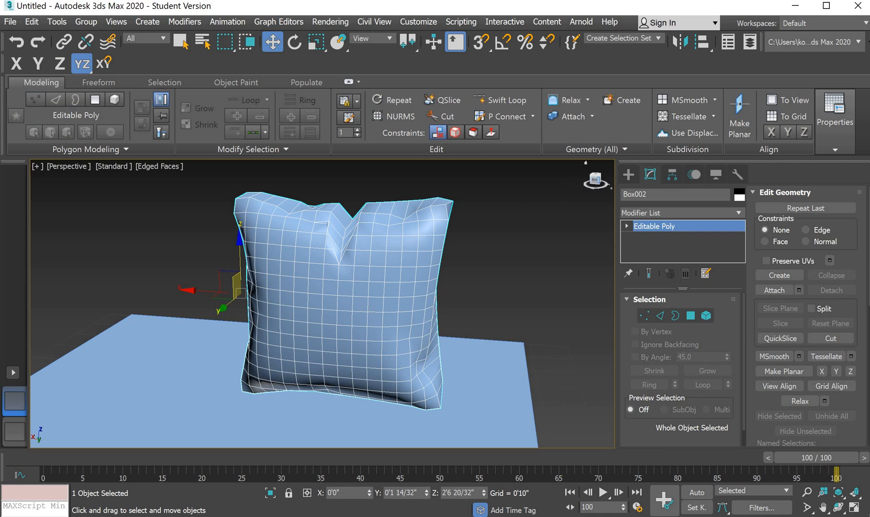
pyautogui.moveTo(594, 180); pyautogui.dragTo(585, 190)
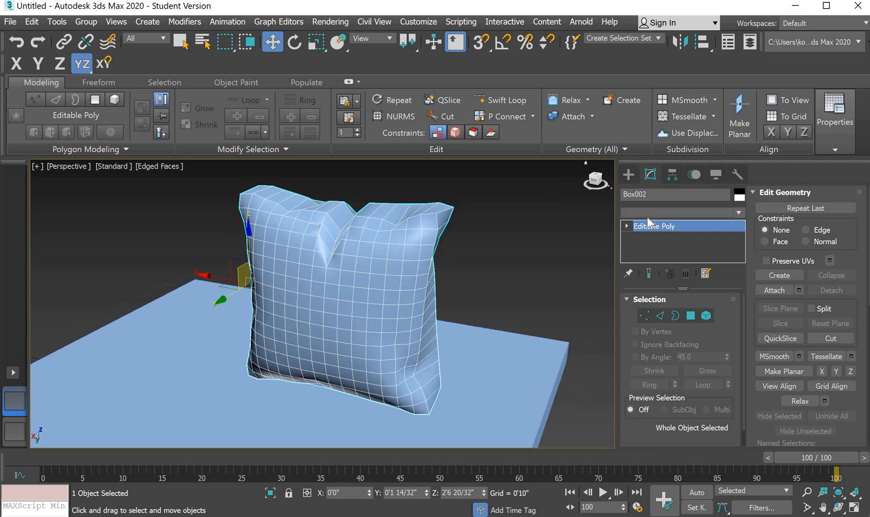
pyautogui.click(647, 214)
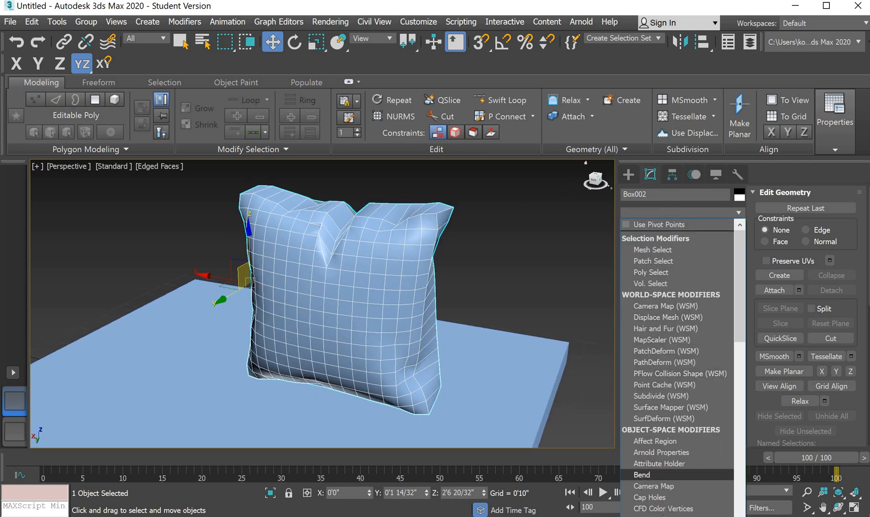
pyautogui.press('t')
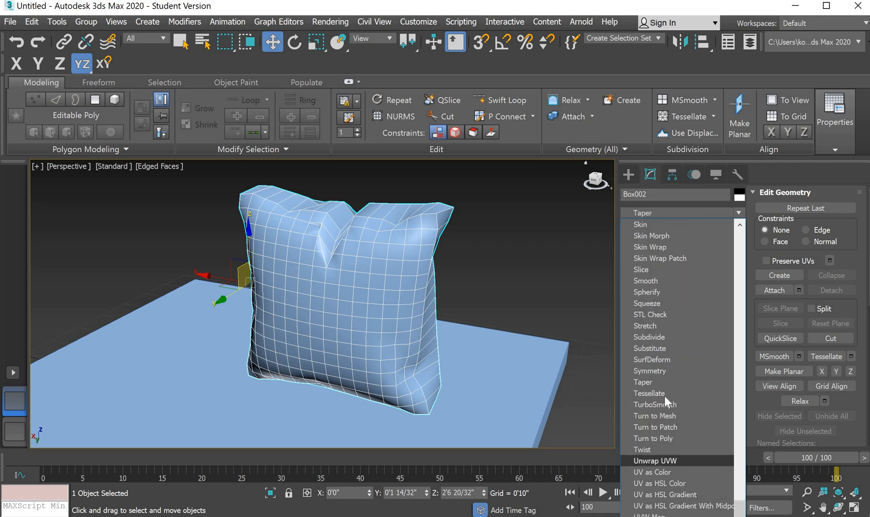
pyautogui.click(673, 404)
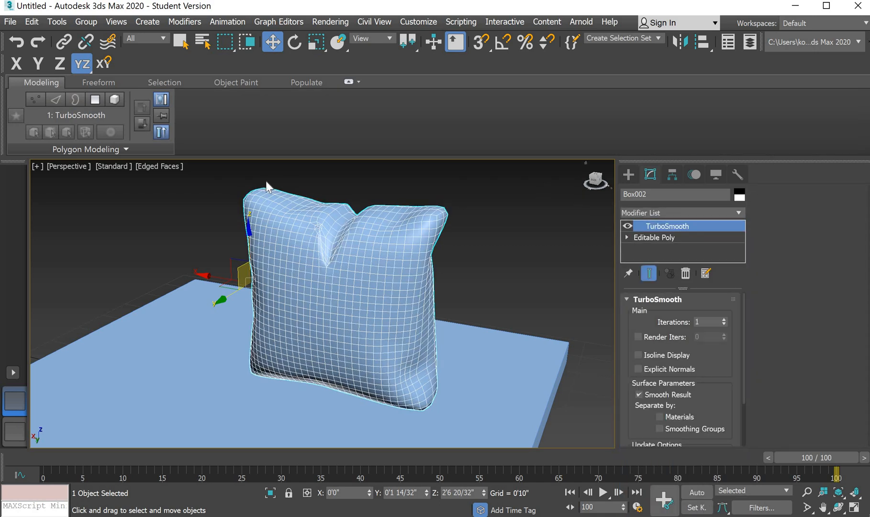
pyautogui.moveTo(341, 212)
pyautogui.keyDown('alt'); pyautogui.mouseDown(button='middle')
pyautogui.moveTo(253, 180)
pyautogui.moveTo(193, 239)
pyautogui.moveTo(192, 227)
pyautogui.moveTo(306, 204)
pyautogui.moveTo(342, 263)
pyautogui.moveTo(335, 232)
pyautogui.moveTo(340, 218)
pyautogui.moveTo(354, 215)
pyautogui.mouseUp(button='middle'); pyautogui.keyUp('alt')
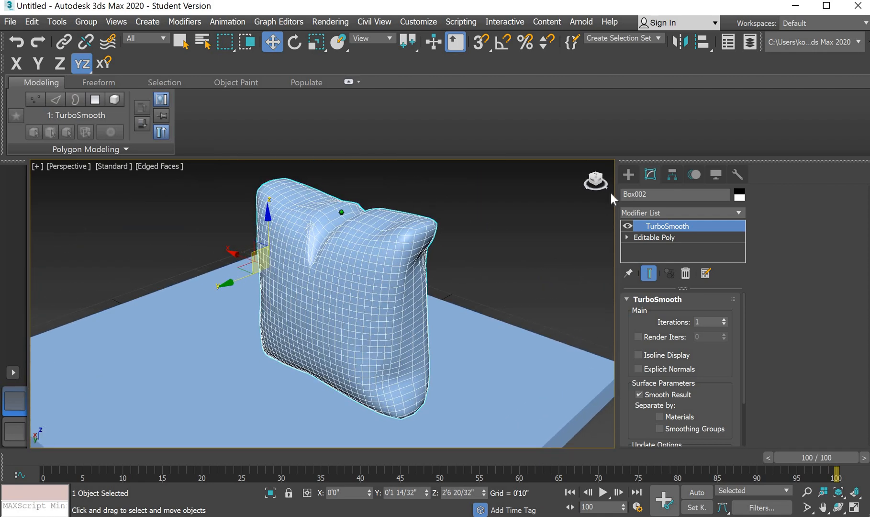
# Add an Edit Poly modifier above TurboSmooth in the pillow's modifier stack.
pyautogui.click(649, 238)
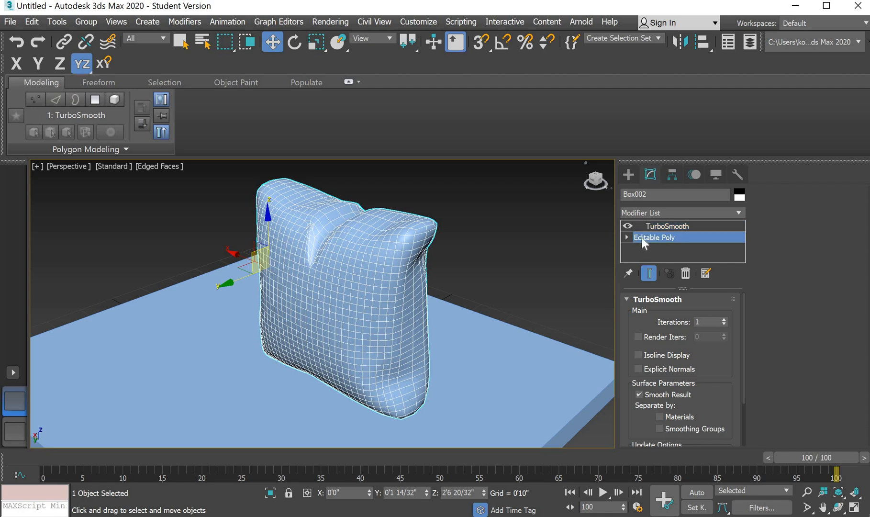
pyautogui.click(671, 225)
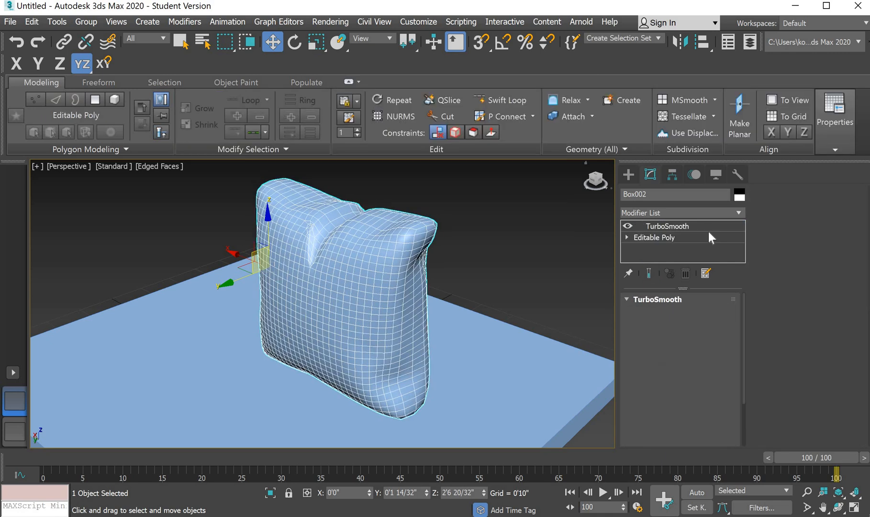
pyautogui.click(646, 210)
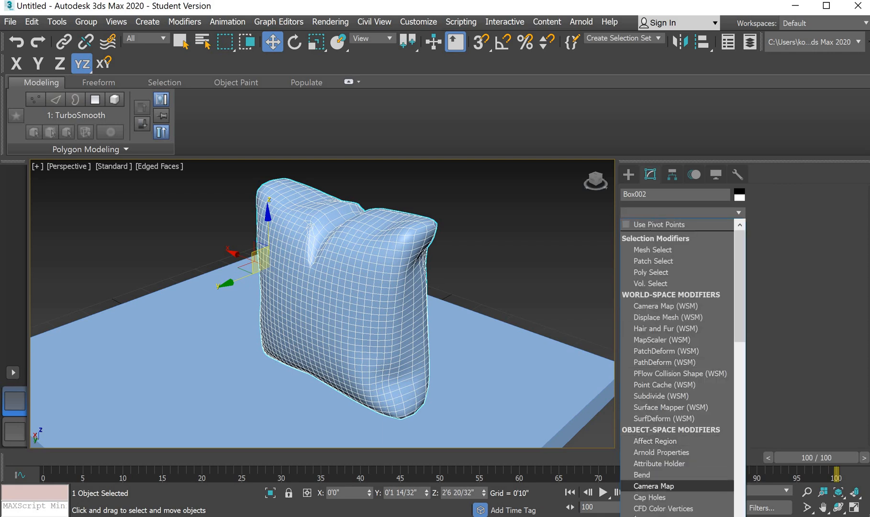
pyautogui.scroll(-3, 670, 478)
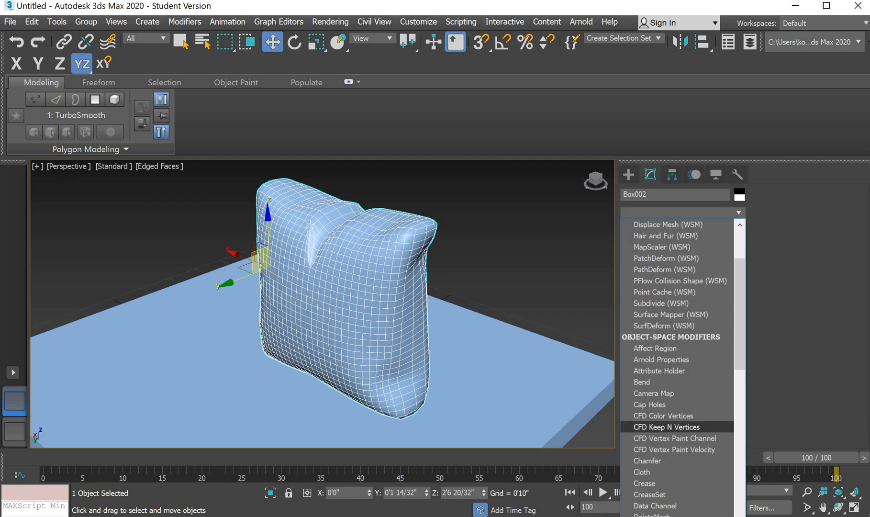
pyautogui.scroll(-1, 669, 427)
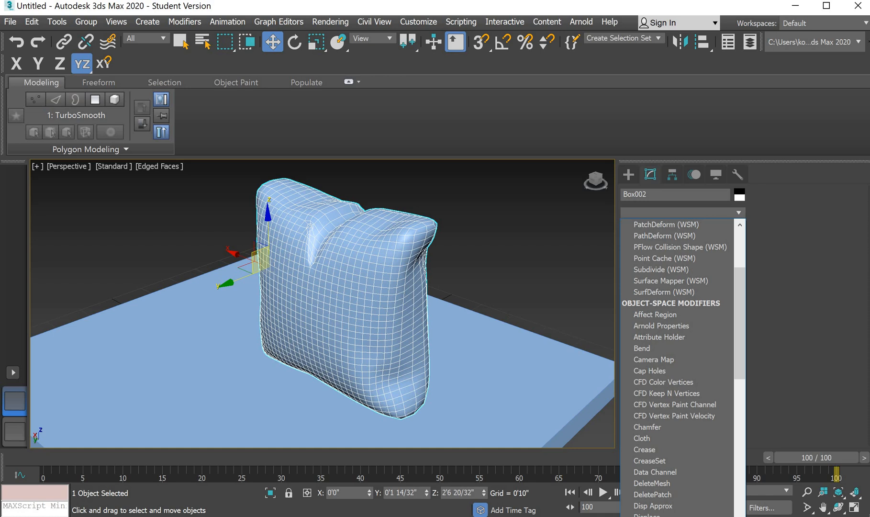
pyautogui.press('Escape')
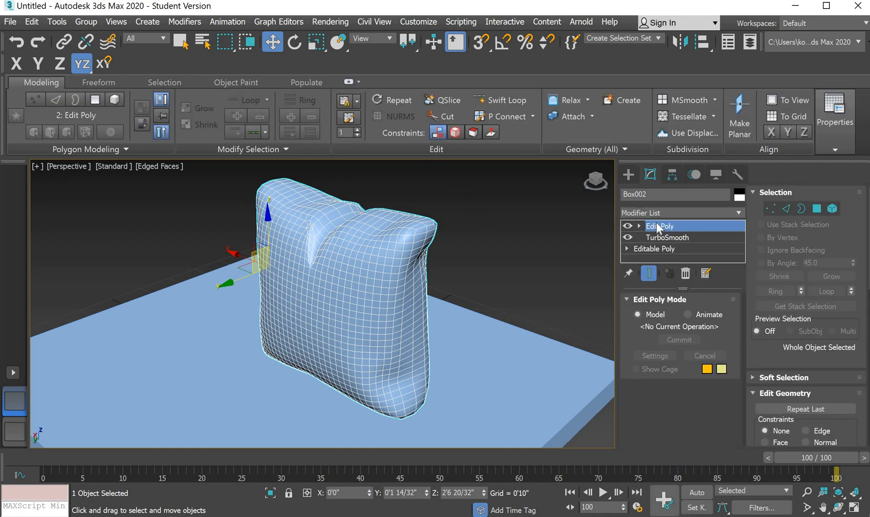
# At edge level of the top Edit Poly, select the full edge loop running along the middle of the pillow's rim.
pyautogui.press('1')
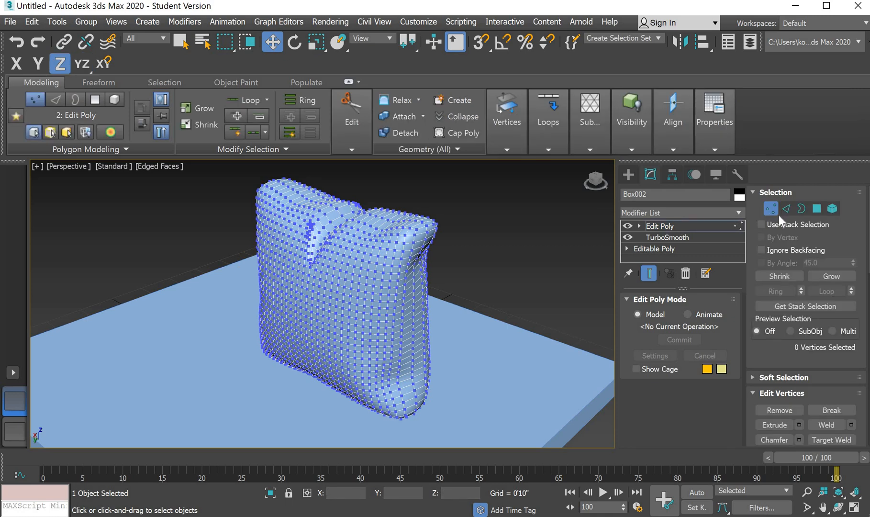
pyautogui.click(785, 209)
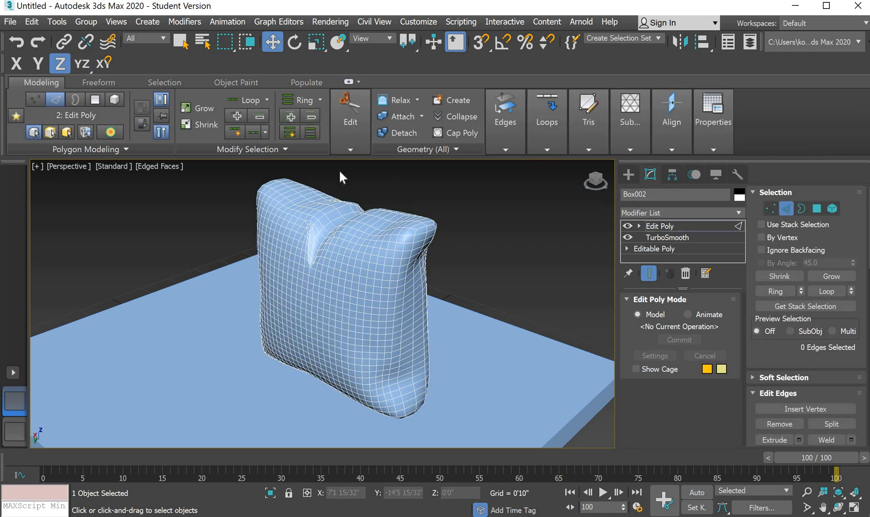
pyautogui.keyDown('alt'); pyautogui.moveTo(388, 300); pyautogui.dragTo(325, 188, button='middle'); pyautogui.keyUp('alt')
pyautogui.scroll(3, 278, 178)
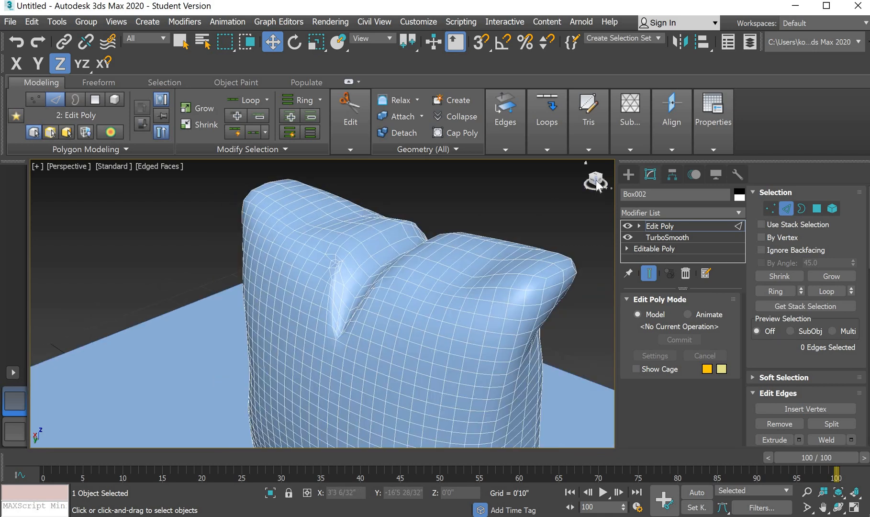
pyautogui.moveTo(595, 182); pyautogui.dragTo(575, 217)
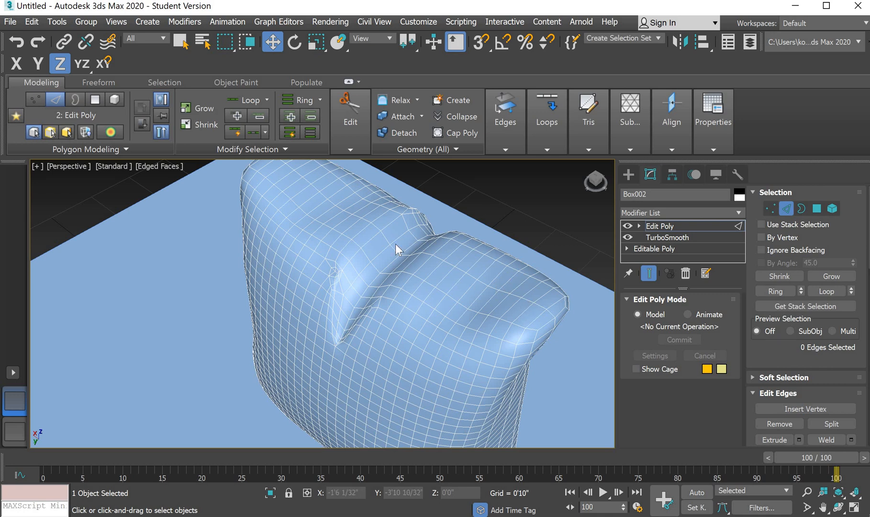
pyautogui.click(297, 171)
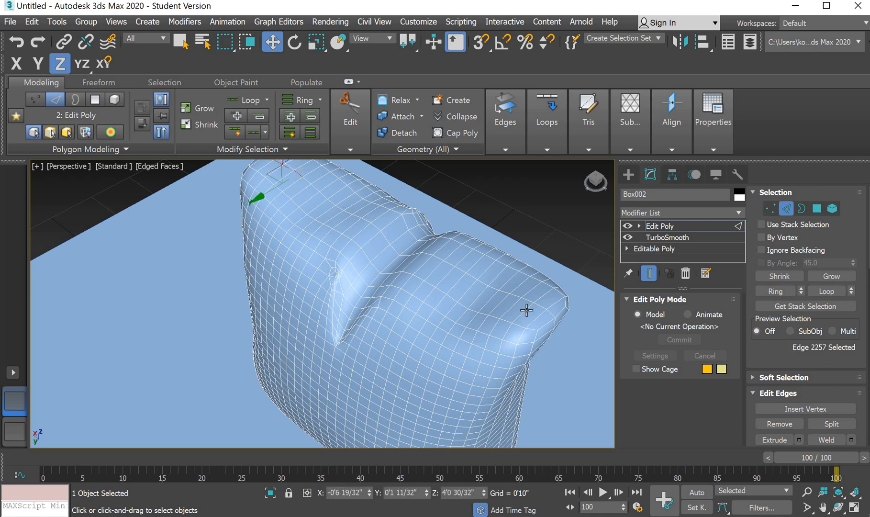
pyautogui.click(238, 101)
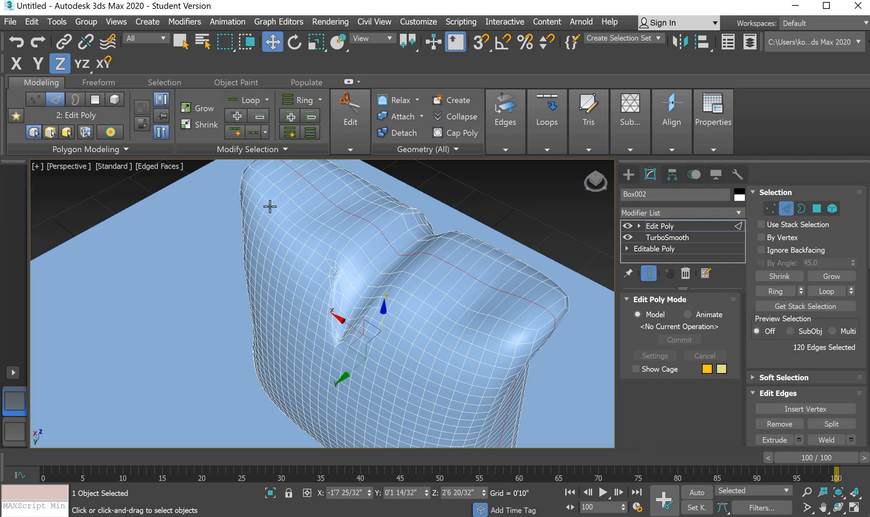
# Extrude the selected rim edge loop with a height of 0'0 15/32" and a width of 0'0 15/32".
pyautogui.scroll(-3, 270, 206)
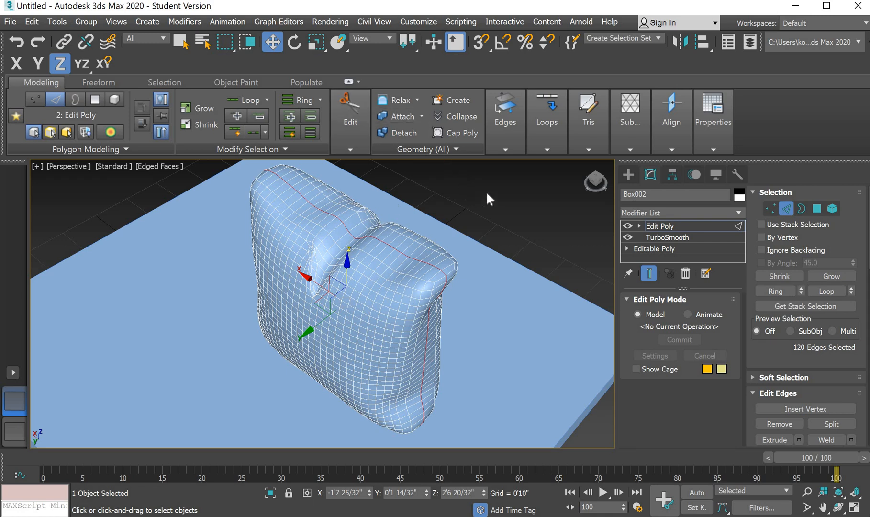
pyautogui.click(501, 128)
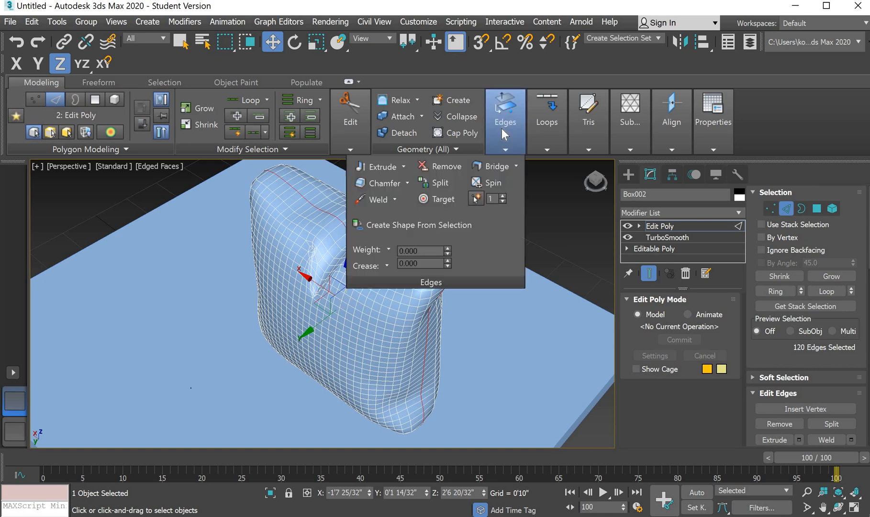
pyautogui.click(403, 167)
pyautogui.click(383, 184)
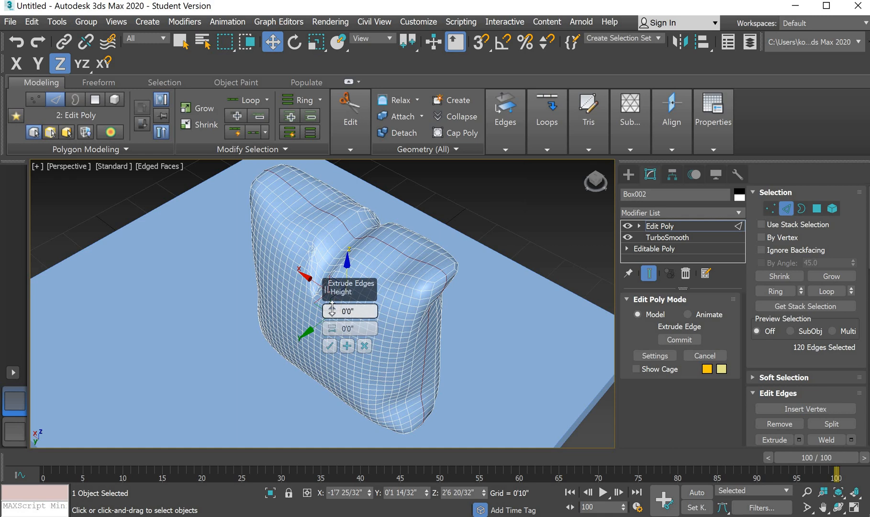
pyautogui.moveTo(332, 308)
pyautogui.mouseDown()
pyautogui.moveTo(332, 301)
pyautogui.moveTo(331, 310)
pyautogui.mouseUp()
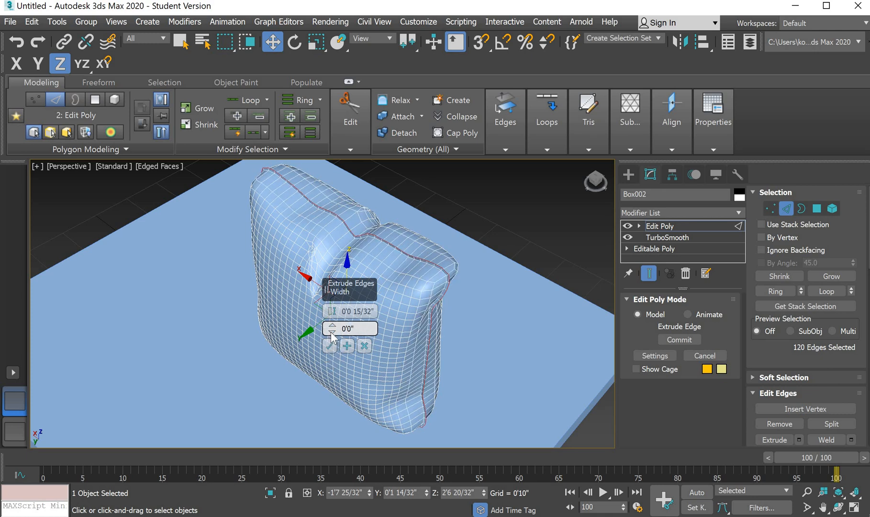
pyautogui.moveTo(332, 331); pyautogui.dragTo(331, 329)
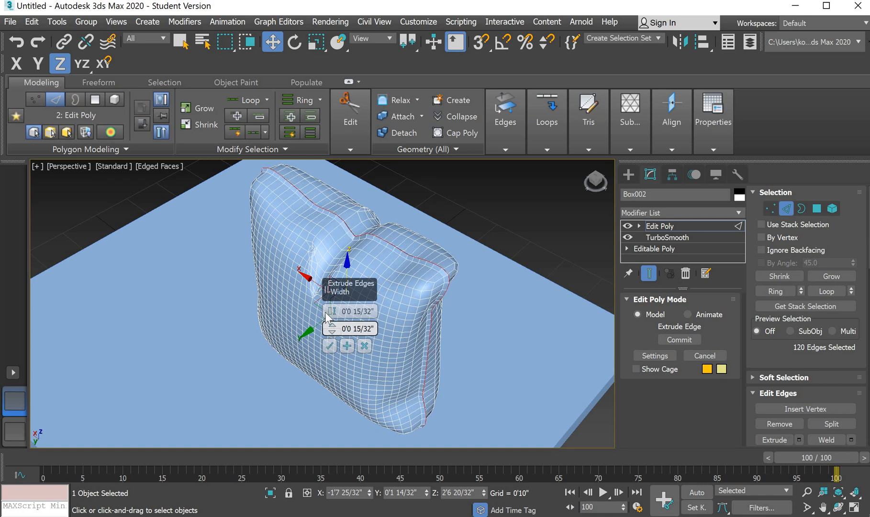
pyautogui.click(329, 345)
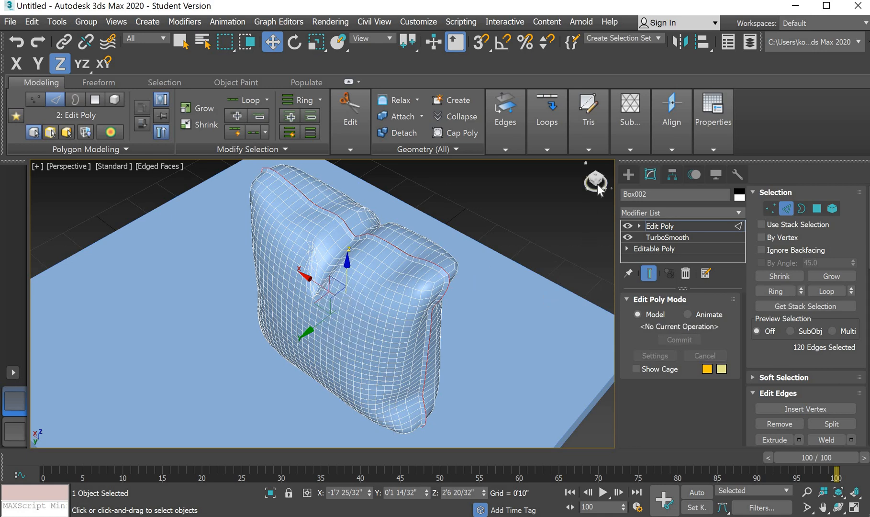
# Display the viewport in default shading without edged faces and leave edge level on the pillow.
pyautogui.moveTo(598, 189)
pyautogui.mouseDown()
pyautogui.moveTo(580, 194)
pyautogui.moveTo(598, 189)
pyautogui.mouseUp()
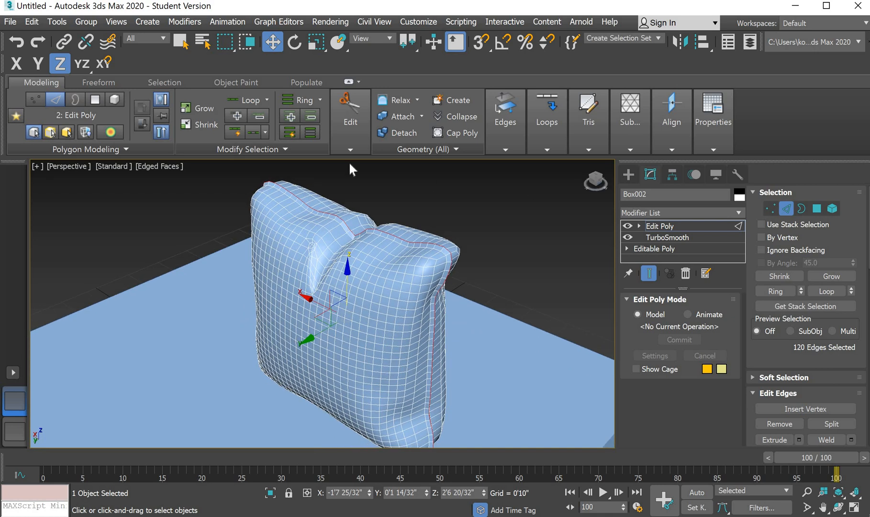
pyautogui.click(152, 167)
pyautogui.click(187, 297)
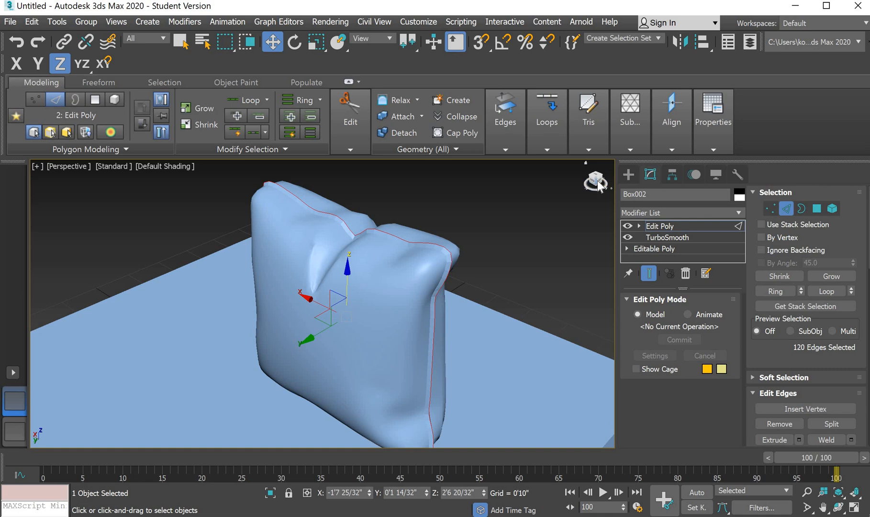
pyautogui.moveTo(595, 182)
pyautogui.mouseDown()
pyautogui.moveTo(543, 168)
pyautogui.moveTo(566, 168)
pyautogui.moveTo(596, 192)
pyautogui.moveTo(581, 198)
pyautogui.moveTo(592, 198)
pyautogui.moveTo(596, 176)
pyautogui.mouseUp()
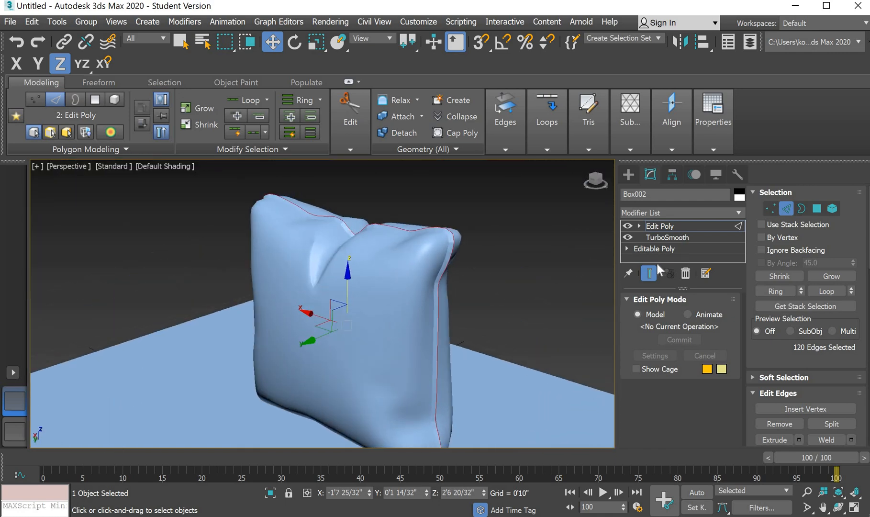
pyautogui.click(665, 225)
pyautogui.scroll(-5, 407, 230)
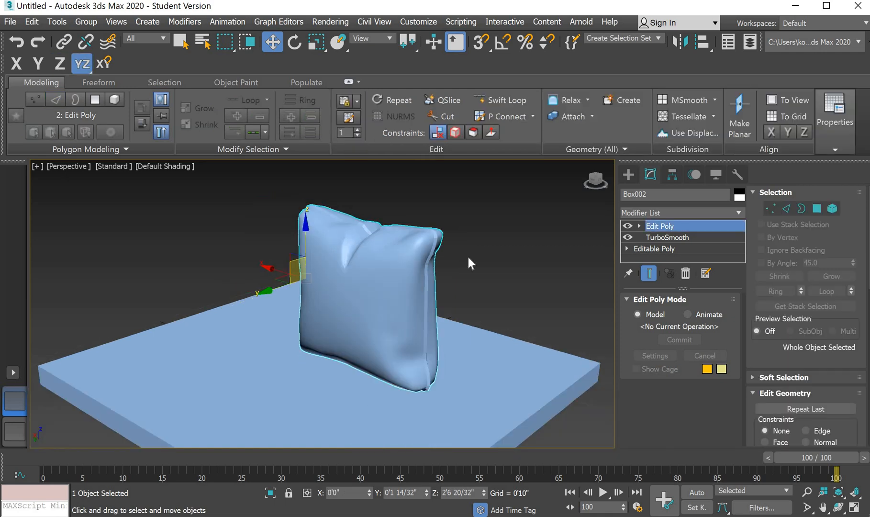
pyautogui.scroll(7, 468, 256)
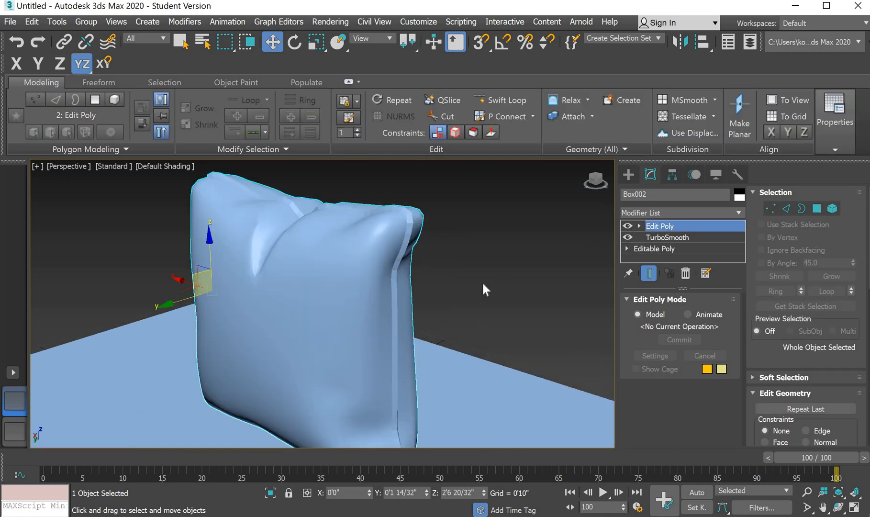
pyautogui.scroll(-3, 528, 254)
# Apply a new Cloth modifier to the pillow and add Box001 to its simulation as a collision object.
pyautogui.click(672, 214)
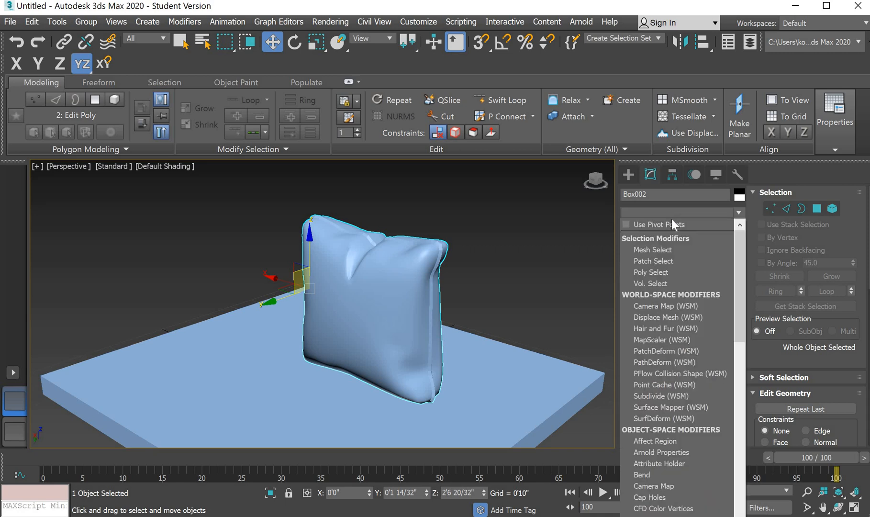
pyautogui.click(643, 516)
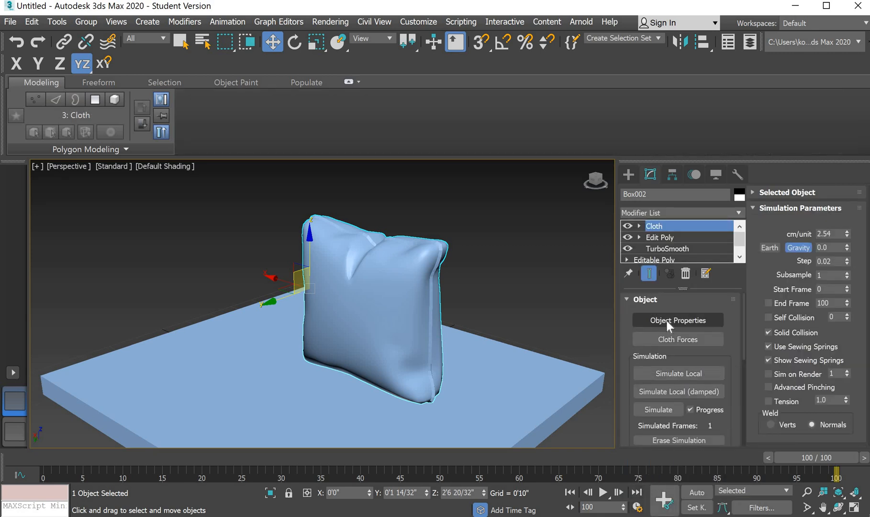
pyautogui.click(666, 320)
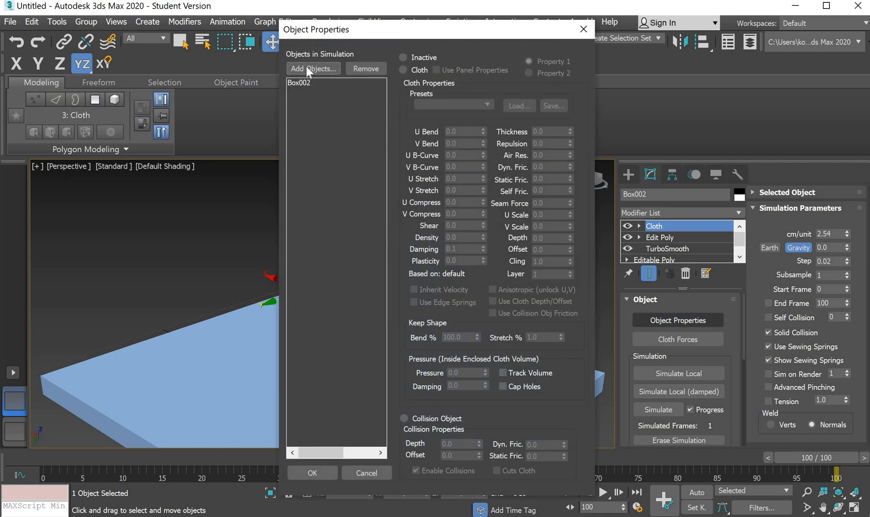
pyautogui.click(306, 68)
pyautogui.click(308, 69)
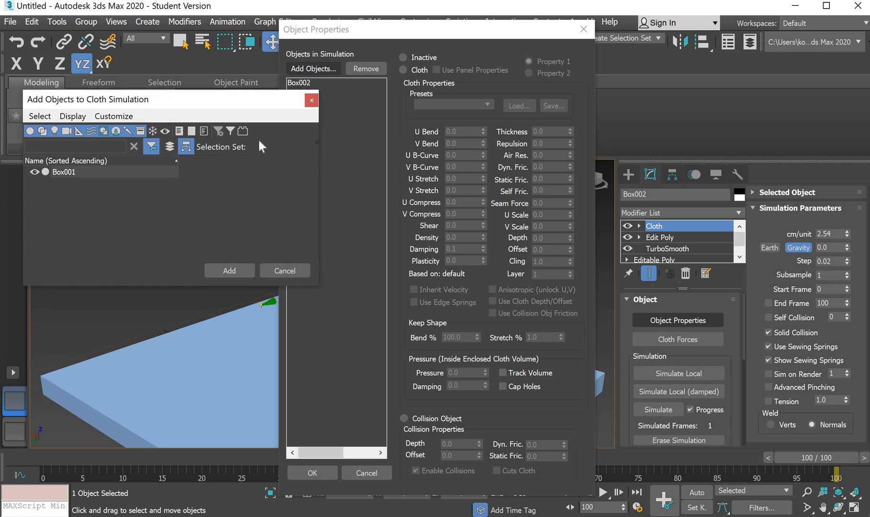
pyautogui.click(63, 171)
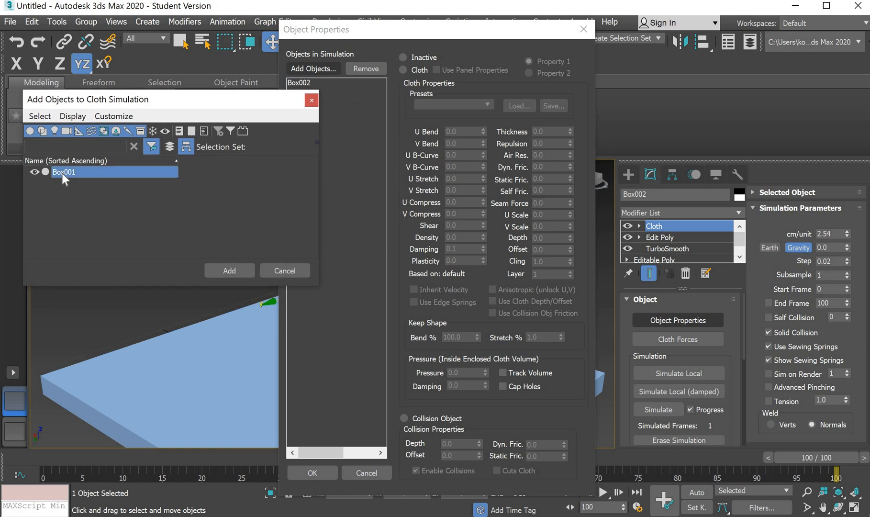
pyautogui.click(230, 270)
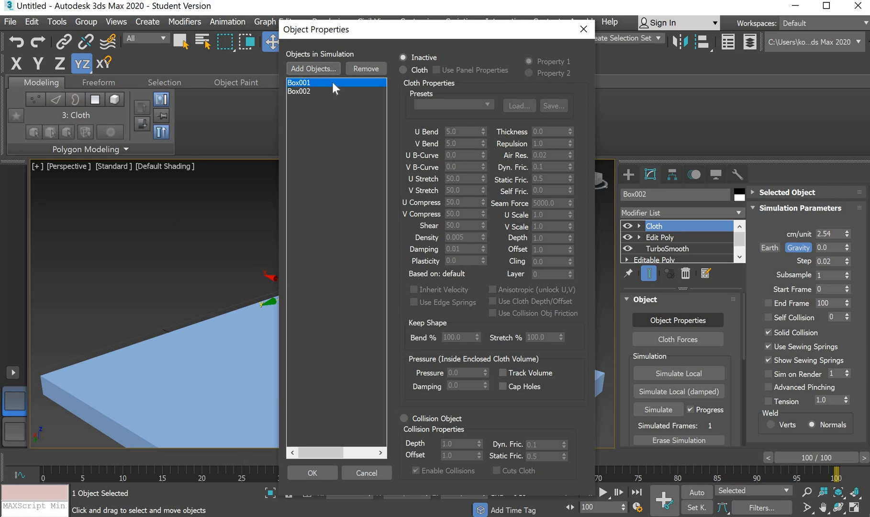
pyautogui.click(405, 419)
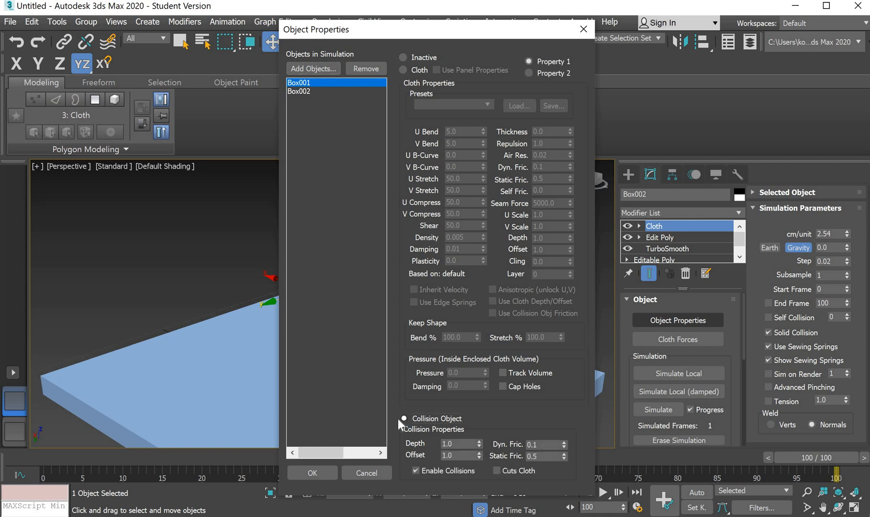
# Make Box002 a cloth object with the Generic Heavy preset and adjust its internal pressure.
pyautogui.click(302, 91)
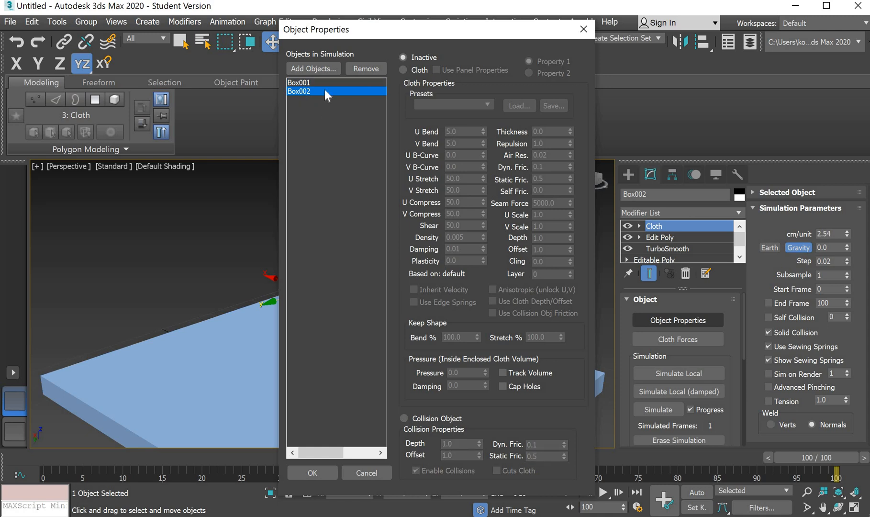
pyautogui.click(401, 68)
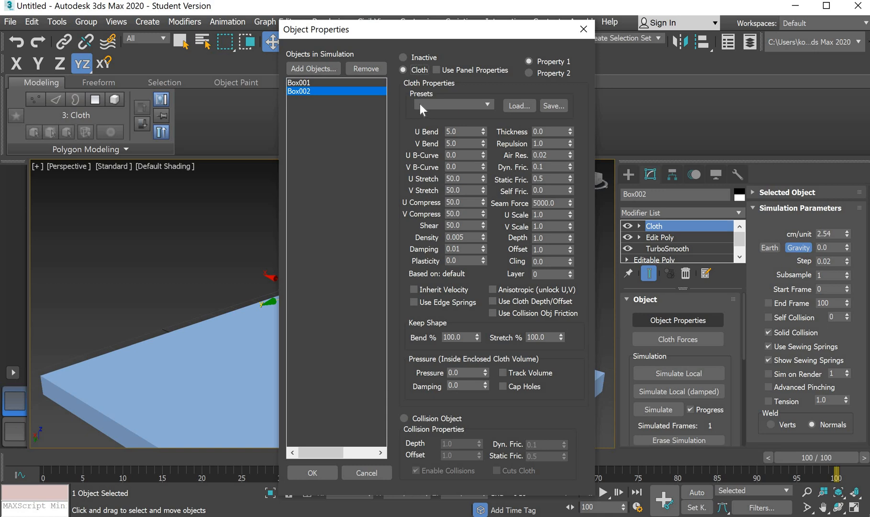
pyautogui.click(419, 104)
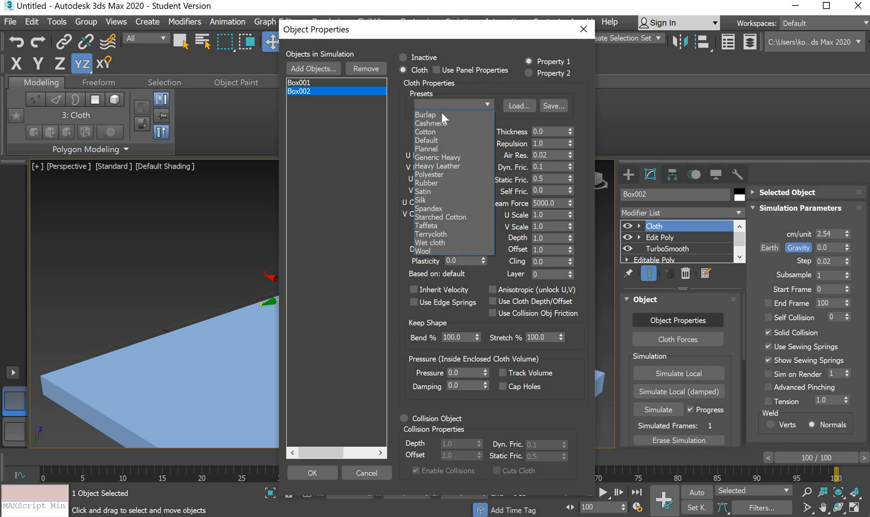
pyautogui.click(456, 158)
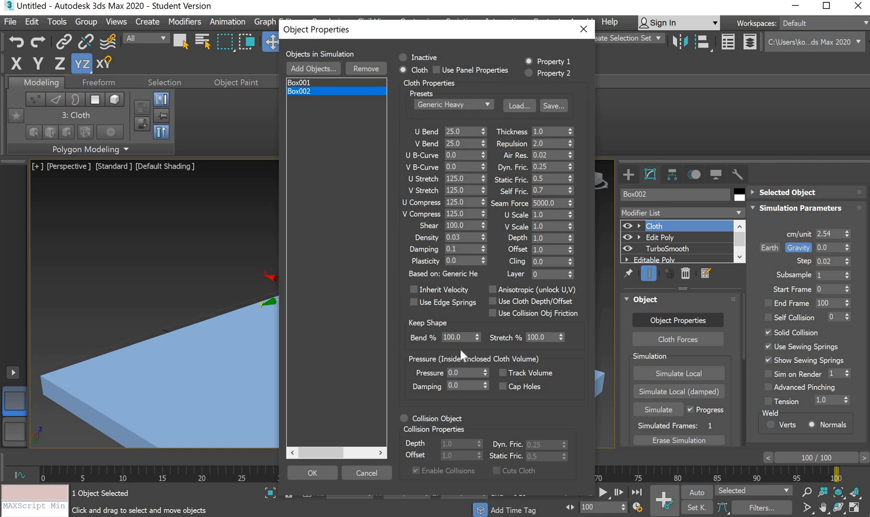
pyautogui.moveTo(464, 372); pyautogui.dragTo(425, 372)
pyautogui.click(313, 473)
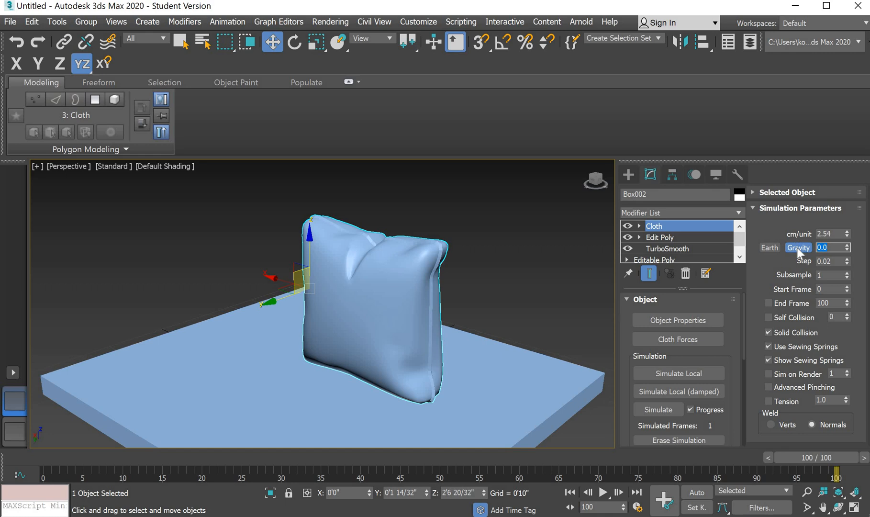
# Set the cloth simulation's gravity to -100.0 and run the simulation, stopping it at about frame 28.
pyautogui.write('-10')
pyautogui.click(656, 410)
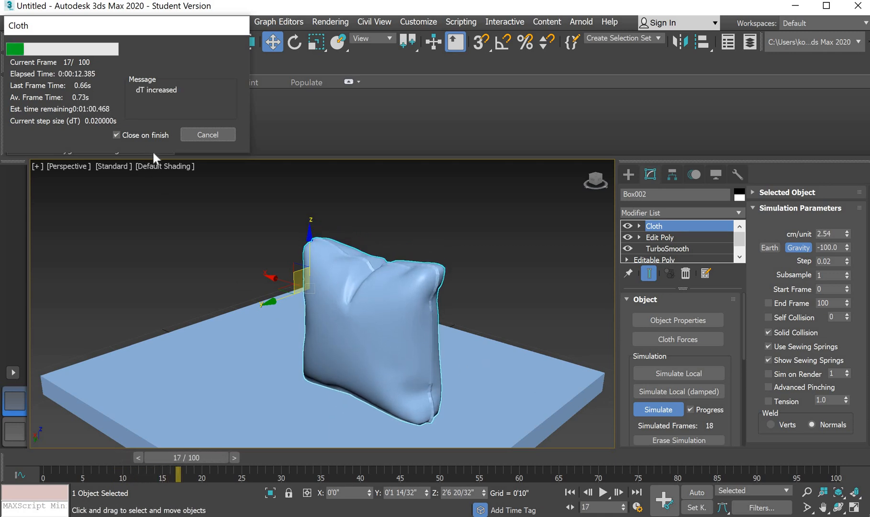
pyautogui.click(205, 133)
# Examine the simulated pillow's folds and its contact with the base slab from several sides.
pyautogui.scroll(-5, 544, 268)
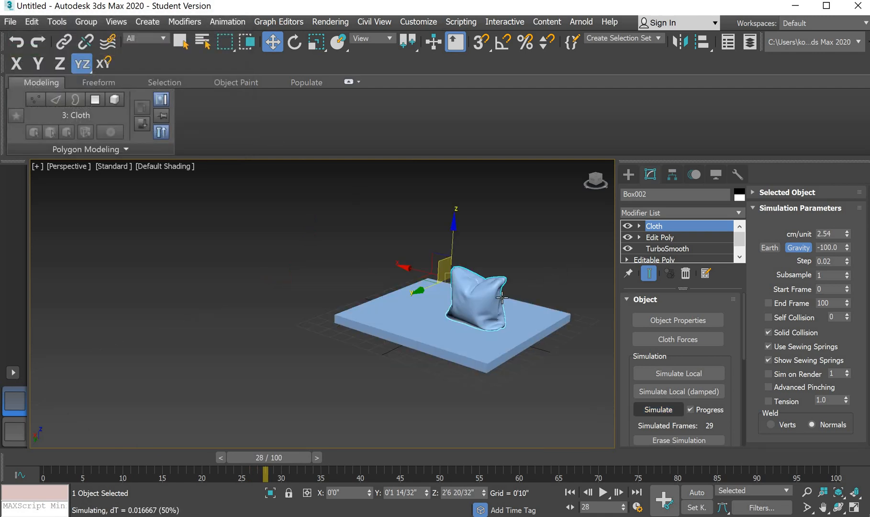
pyautogui.scroll(7, 508, 273)
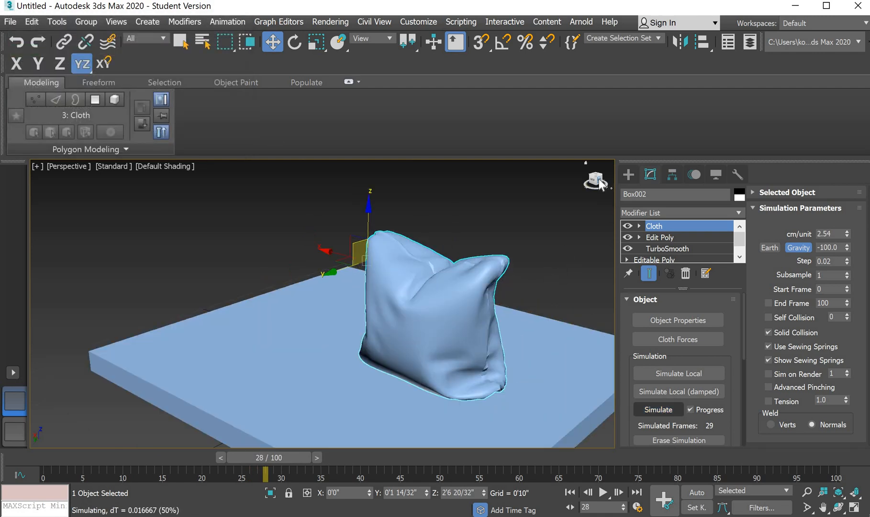
pyautogui.moveTo(602, 184); pyautogui.dragTo(540, 206)
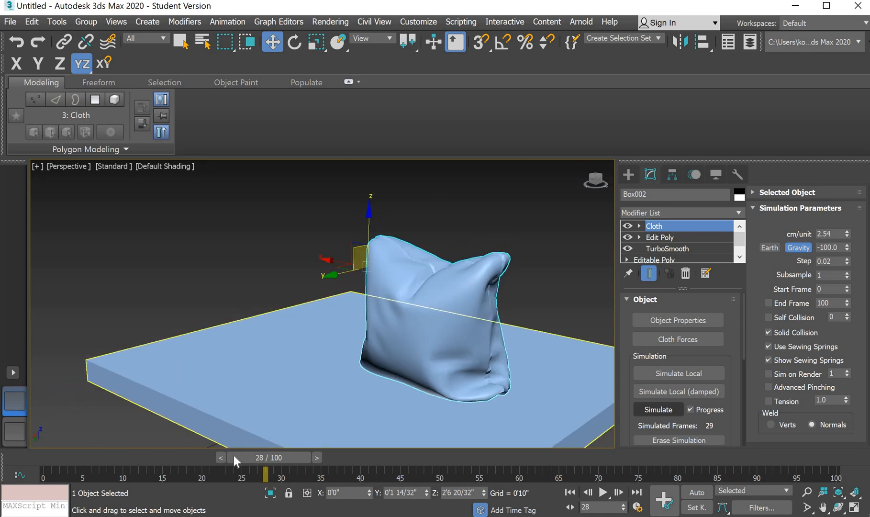
pyautogui.moveTo(279, 455)
pyautogui.mouseDown()
pyautogui.moveTo(194, 452)
pyautogui.moveTo(369, 455)
pyautogui.moveTo(253, 456)
pyautogui.moveTo(289, 453)
pyautogui.moveTo(261, 444)
pyautogui.moveTo(299, 446)
pyautogui.moveTo(278, 450)
pyautogui.mouseUp()
pyautogui.press('w')
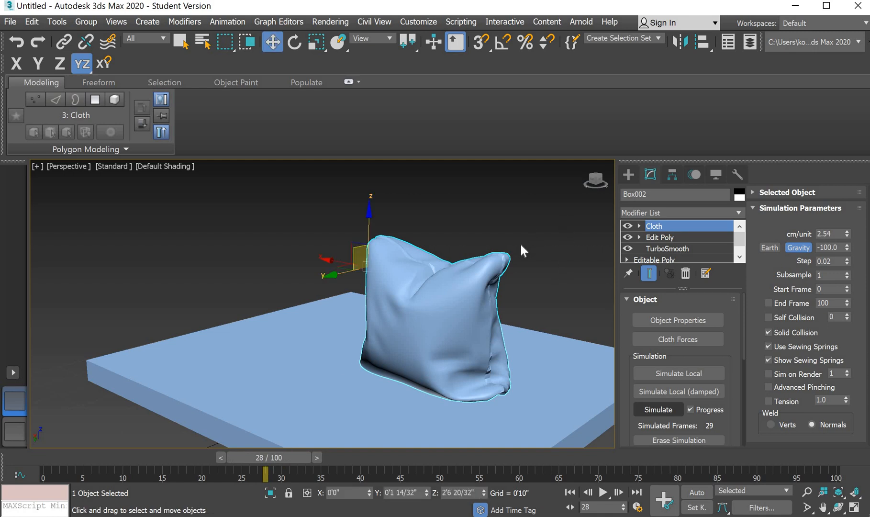
pyautogui.scroll(-3, 521, 245)
pyautogui.scroll(3, 537, 252)
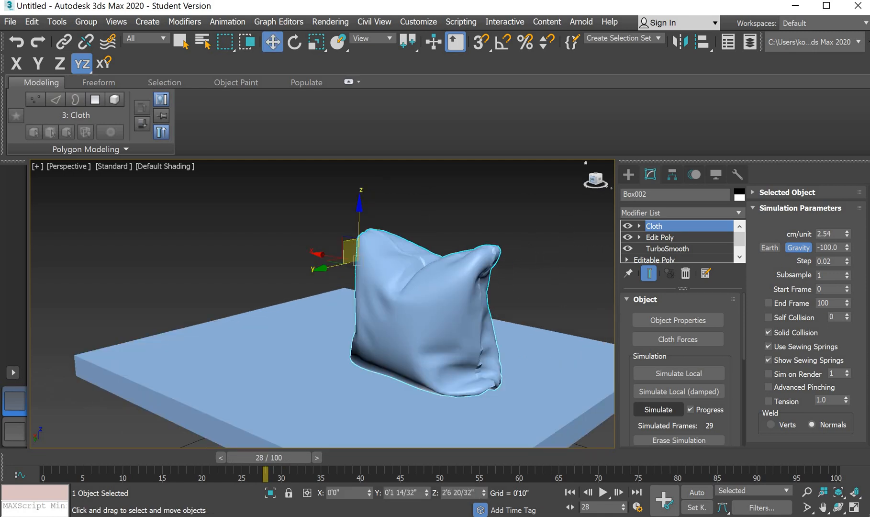
pyautogui.moveTo(595, 179); pyautogui.dragTo(479, 178)
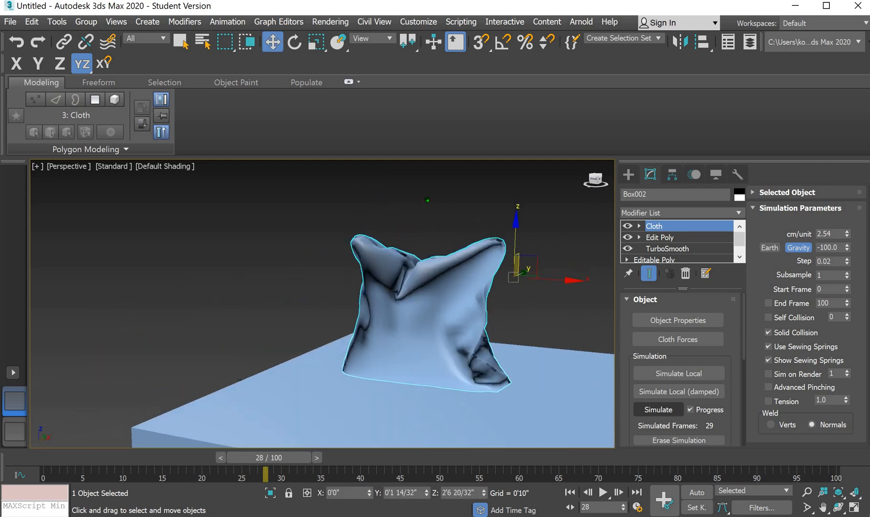
pyautogui.keyDown('alt'); pyautogui.moveTo(427, 200); pyautogui.dragTo(409, 252, button='middle'); pyautogui.keyUp('alt')
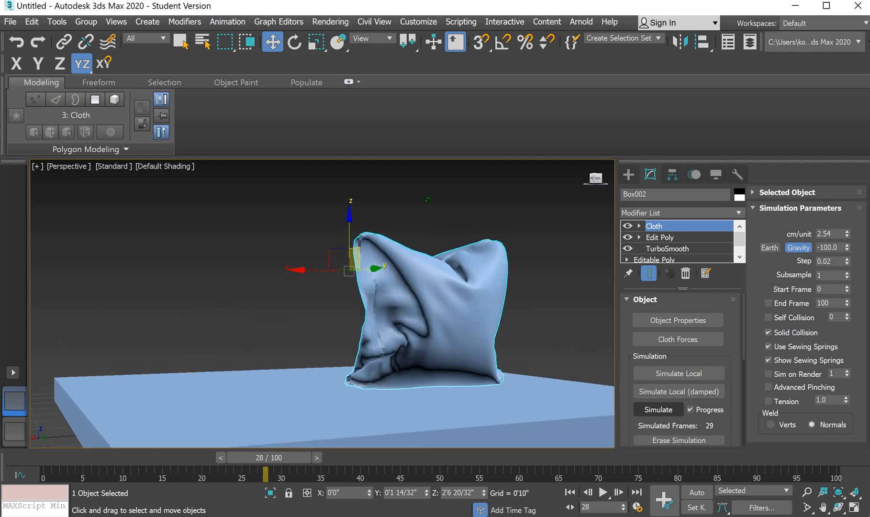